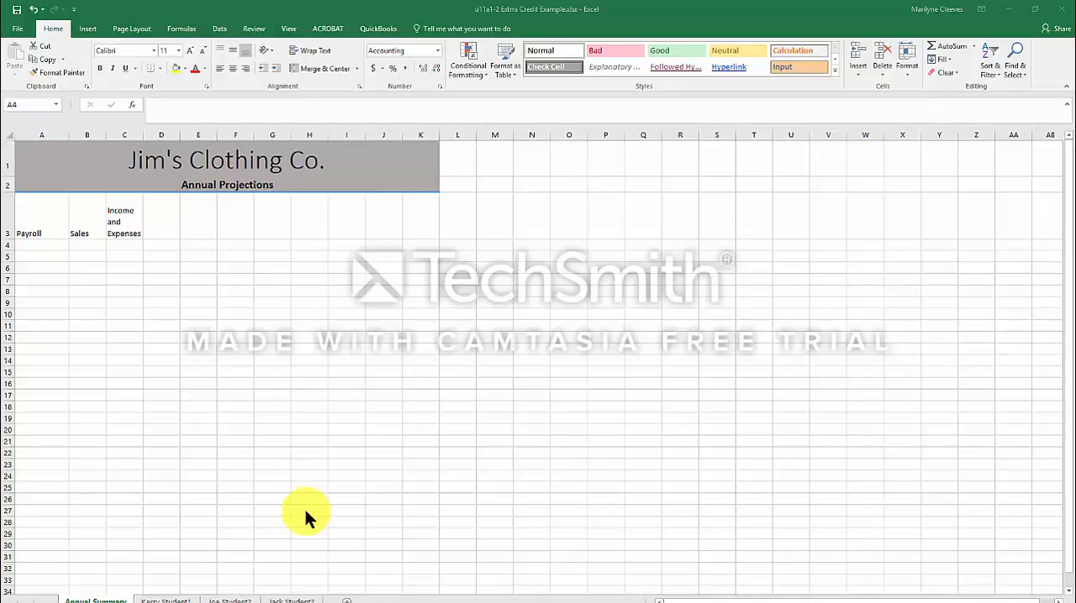
Review the clothing costs, payroll, and income and expenses sheets, then return to the Annual Summary sheet.
{"action": "left_click", "coordinate": [173, 600]}
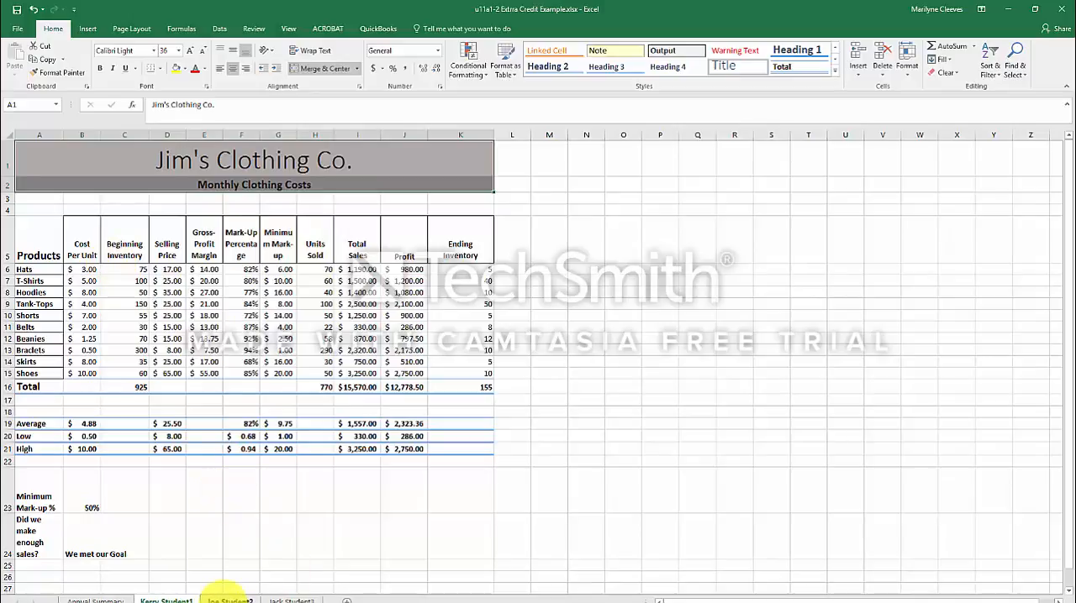
{"action": "left_click", "coordinate": [227, 598]}
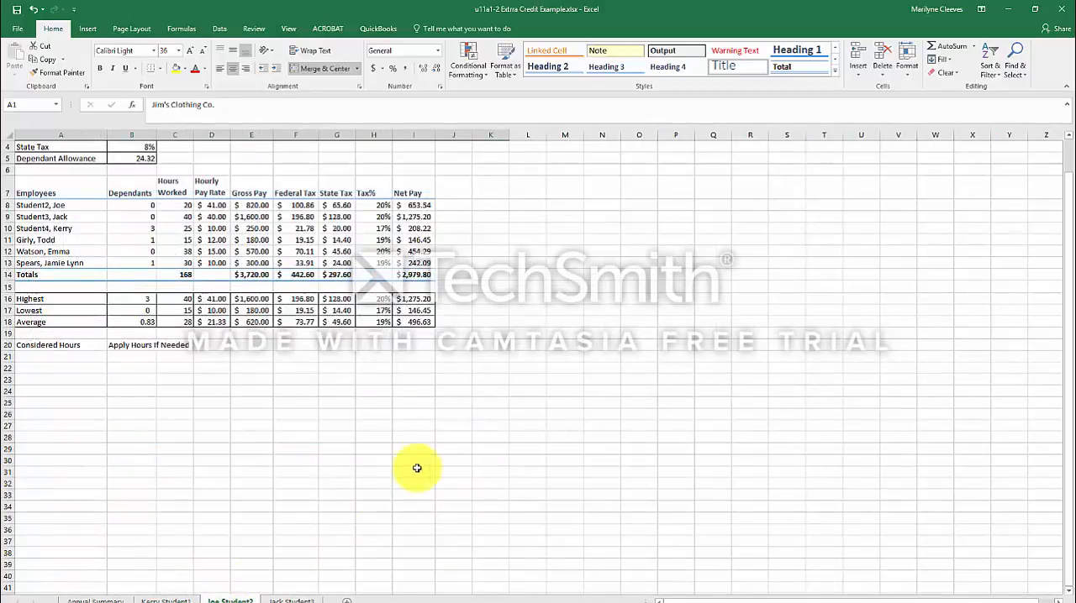
{"action": "scroll", "coordinate": [426, 445], "scroll_direction": "up", "scroll_amount": 1}
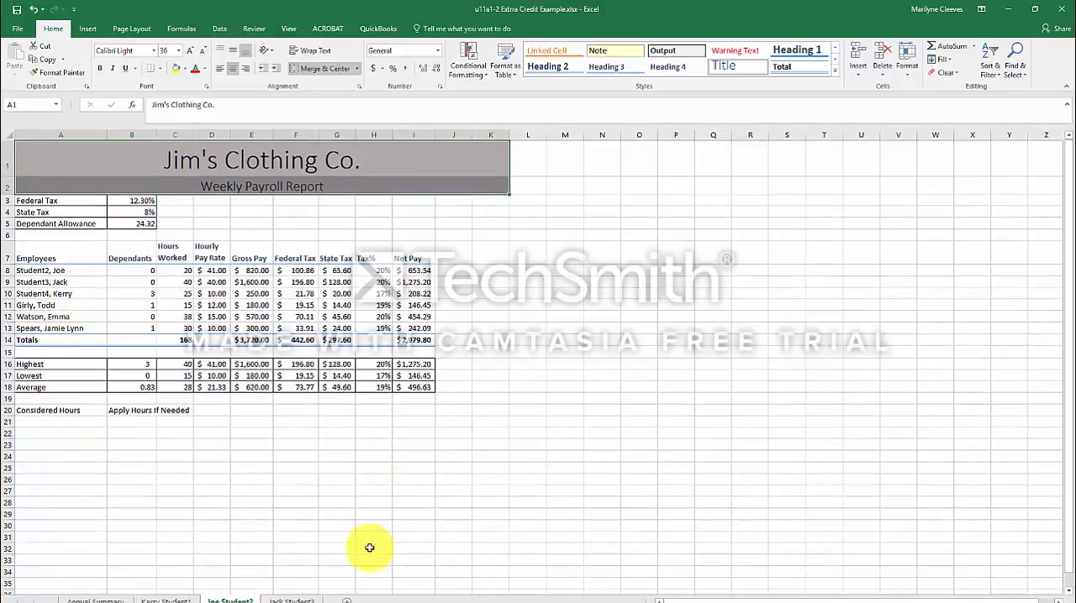
{"action": "left_click", "coordinate": [286, 598]}
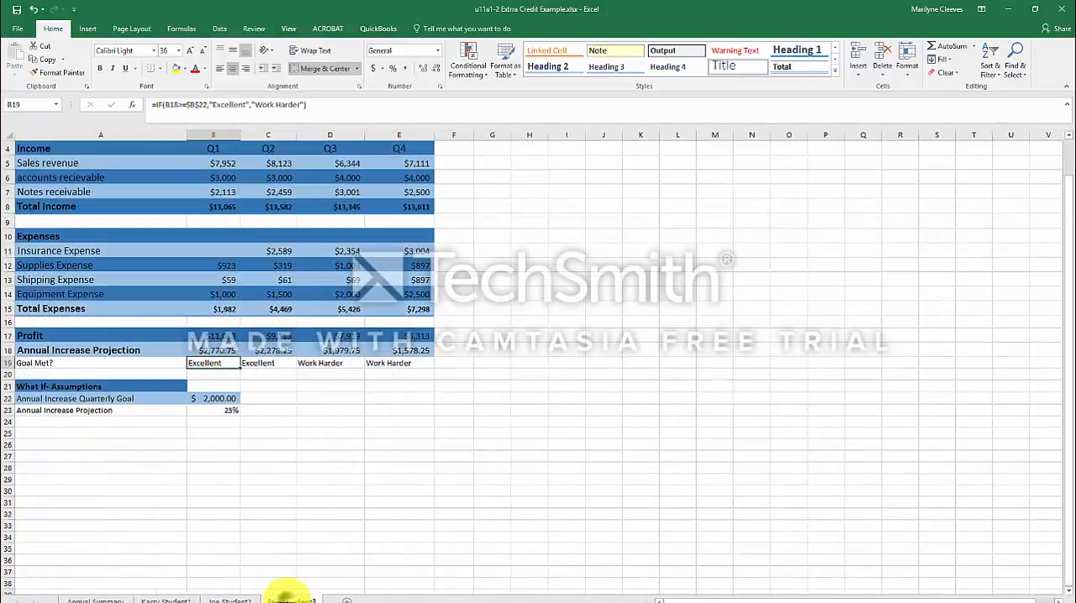
{"action": "scroll", "coordinate": [487, 504], "scroll_direction": "up", "scroll_amount": 1}
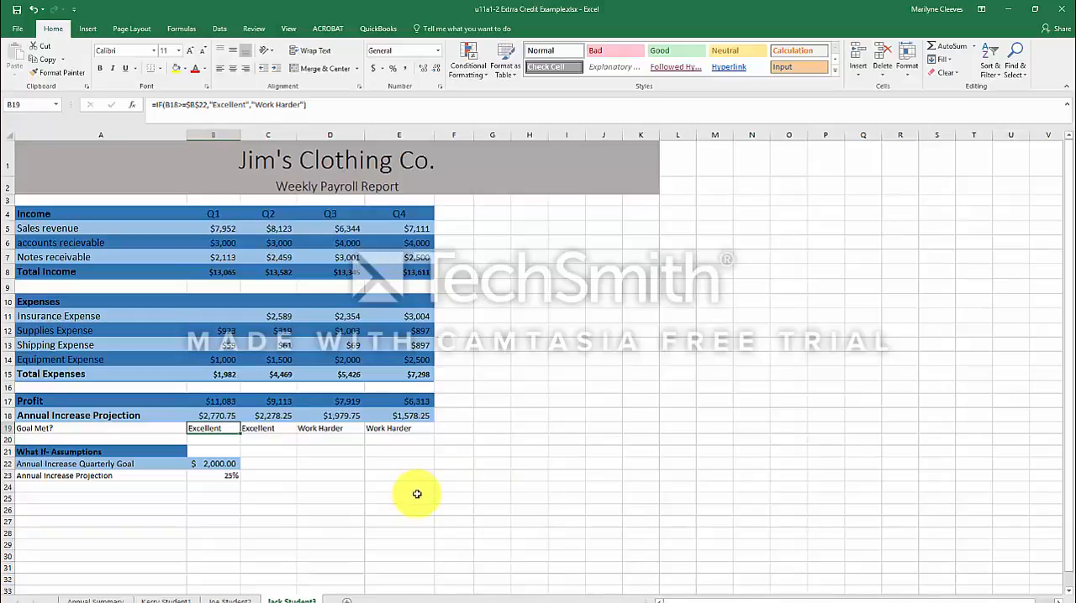
{"action": "left_click", "coordinate": [94, 599]}
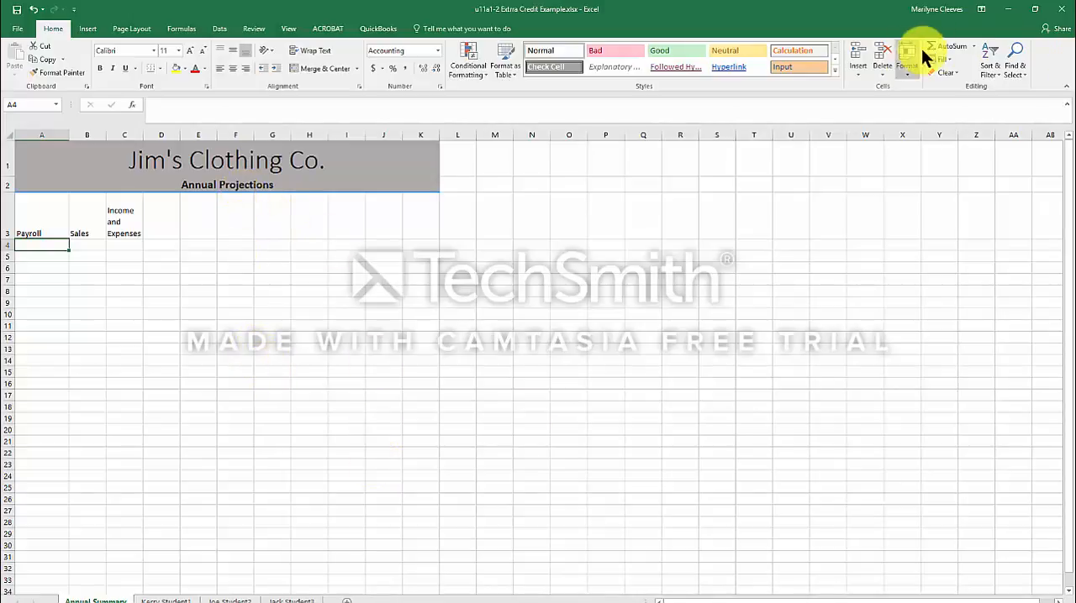
In A4 under Payroll, enter a SUM formula referencing the gross pay total in E14 of the weekly payroll sheet, multiplied by 52.
{"action": "left_click", "coordinate": [952, 46]}
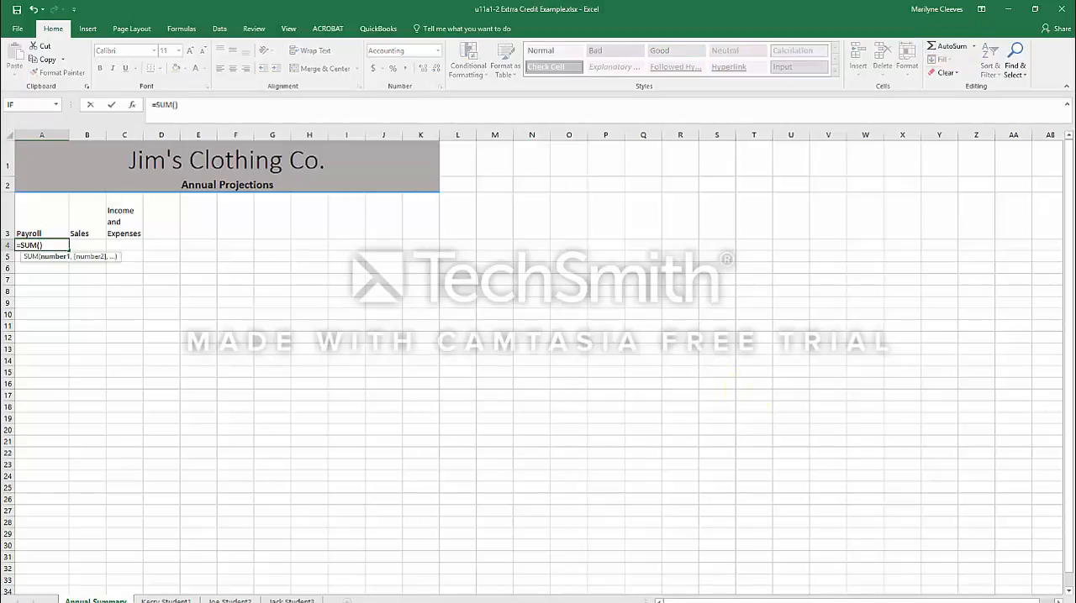
{"action": "left_click", "coordinate": [227, 598]}
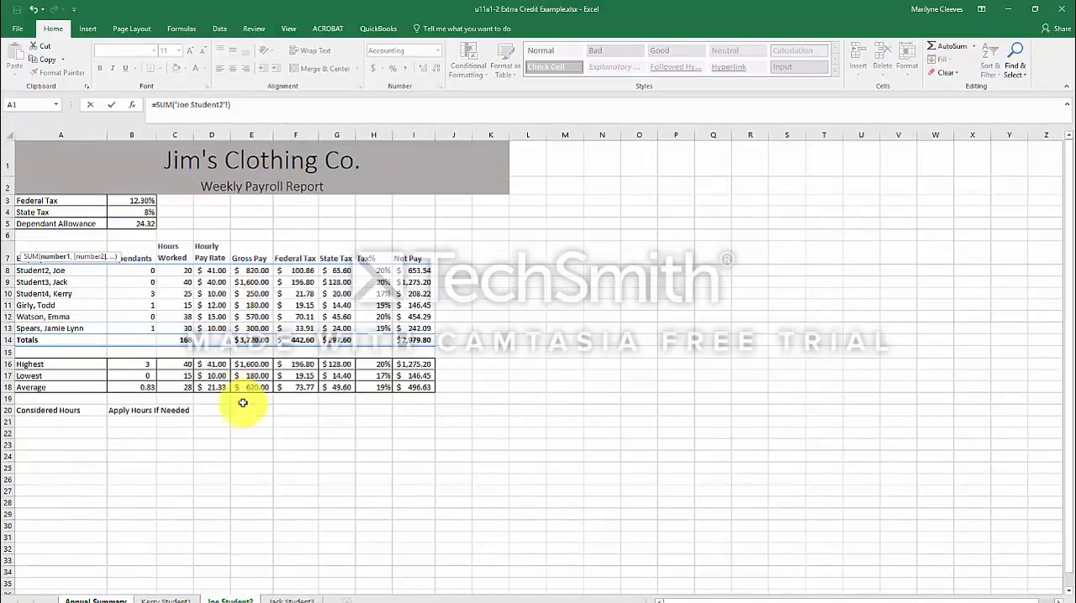
{"action": "left_click", "coordinate": [249, 341]}
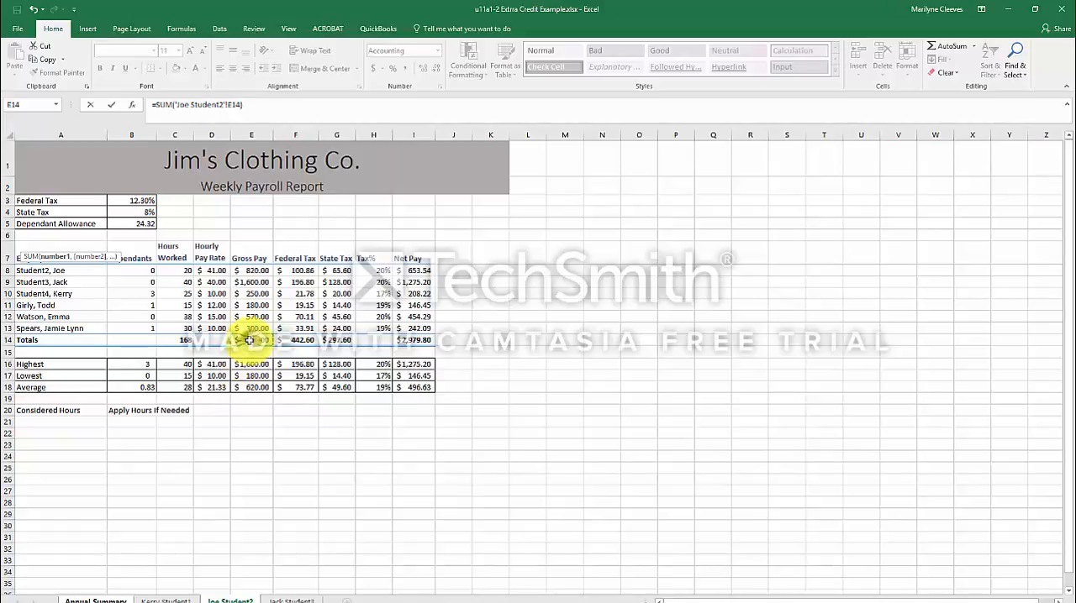
{"action": "left_click", "coordinate": [246, 105]}
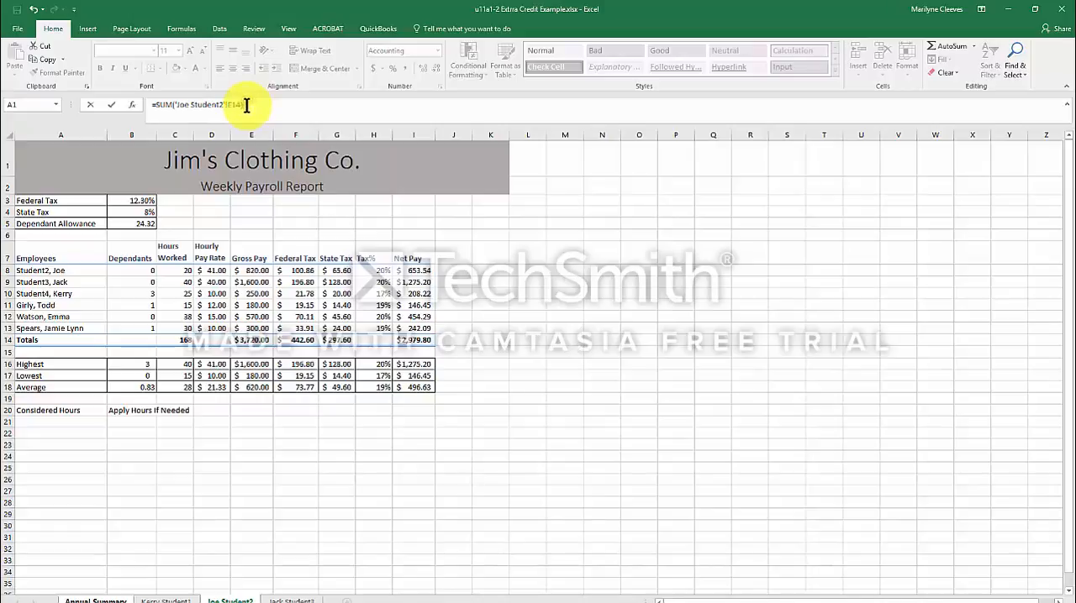
{"action": "type", "text": "*52"}
{"action": "key", "text": "Return"}
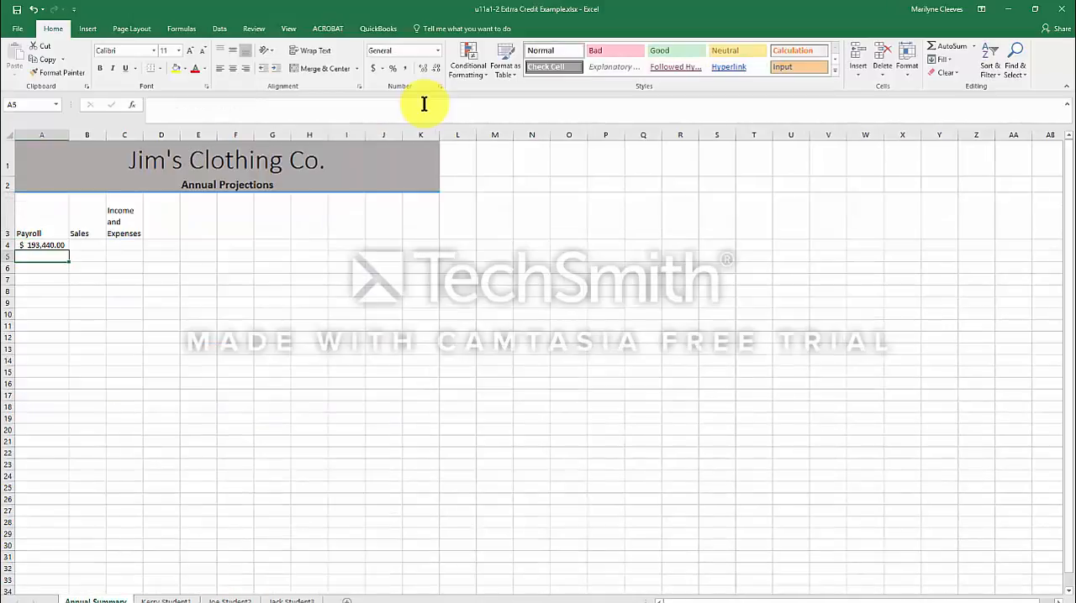
{"action": "left_click", "coordinate": [84, 235]}
{"action": "type", "text": "Salary"}
{"action": "key", "text": "Return"}
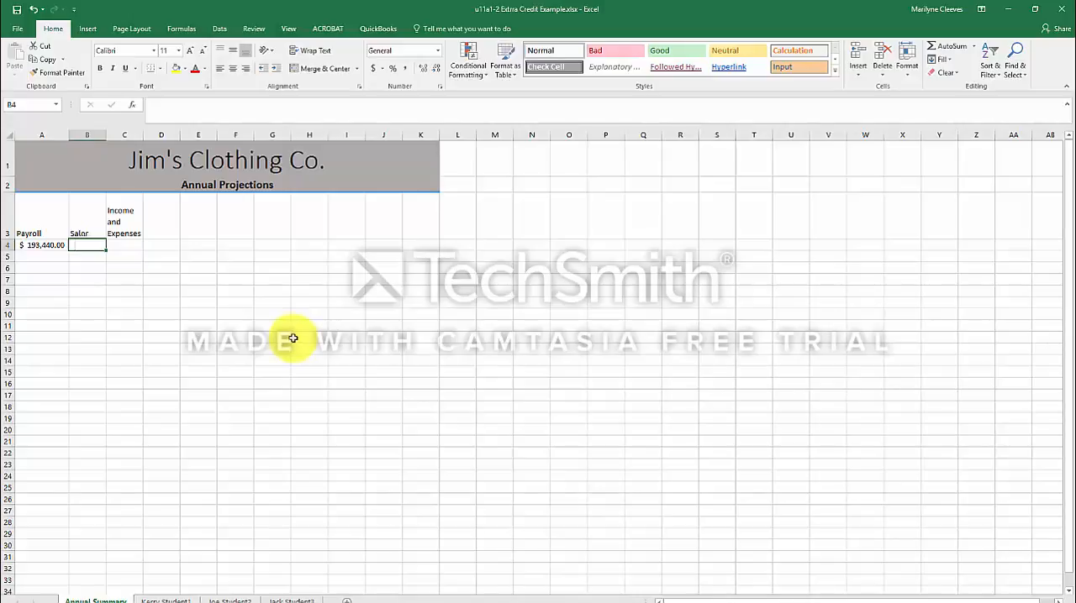
Check the title of the monthly clothing sheet and change the B3 header on Annual Summary to "Clothing Costs".
{"action": "left_click", "coordinate": [160, 599]}
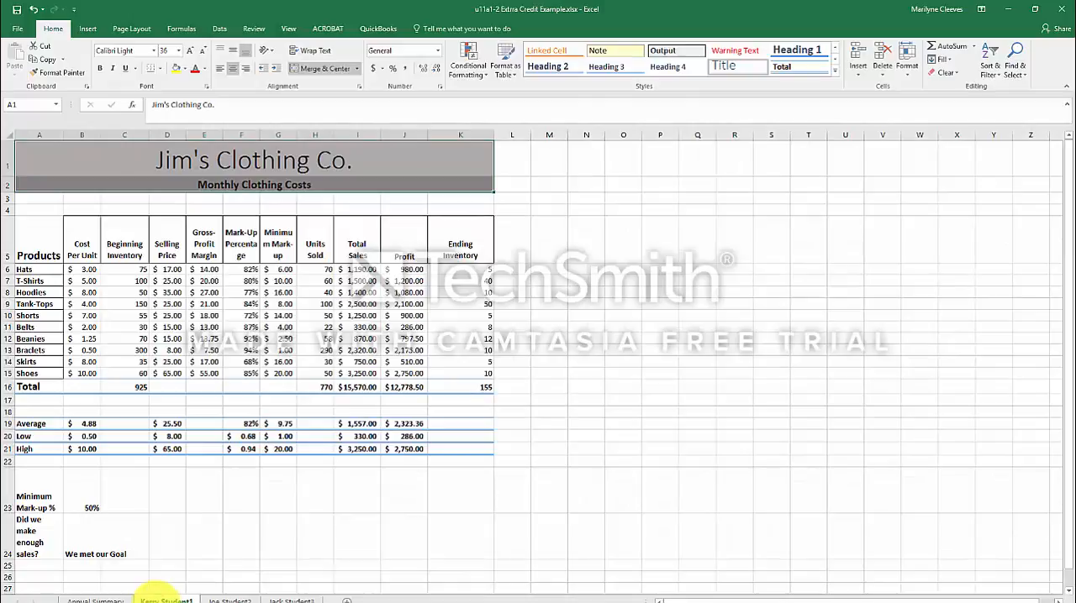
{"action": "left_click", "coordinate": [93, 598]}
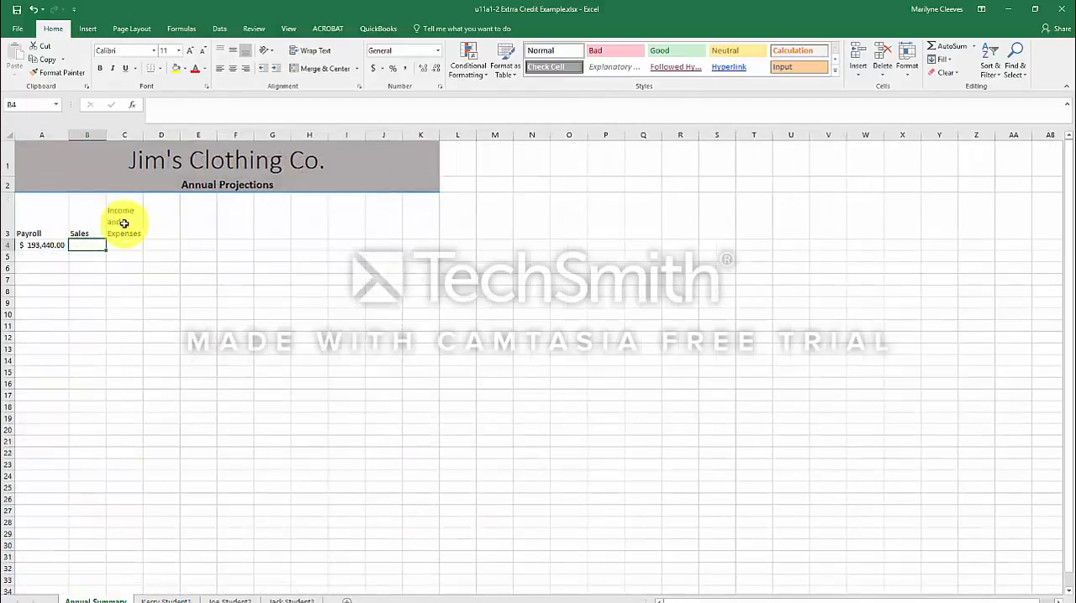
{"action": "left_click", "coordinate": [74, 225]}
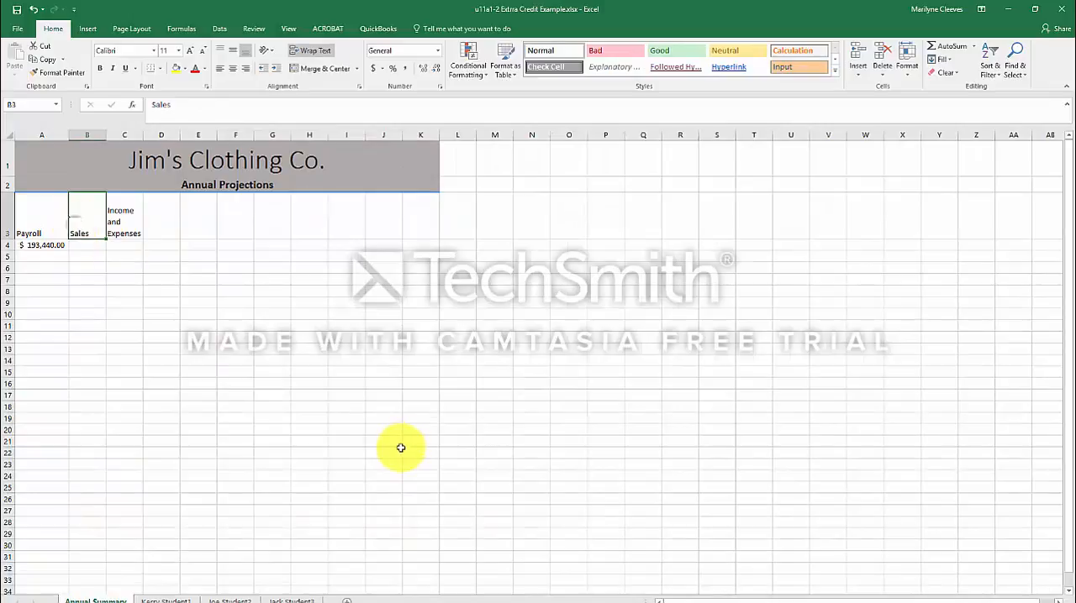
{"action": "type", "text": "Clo"}
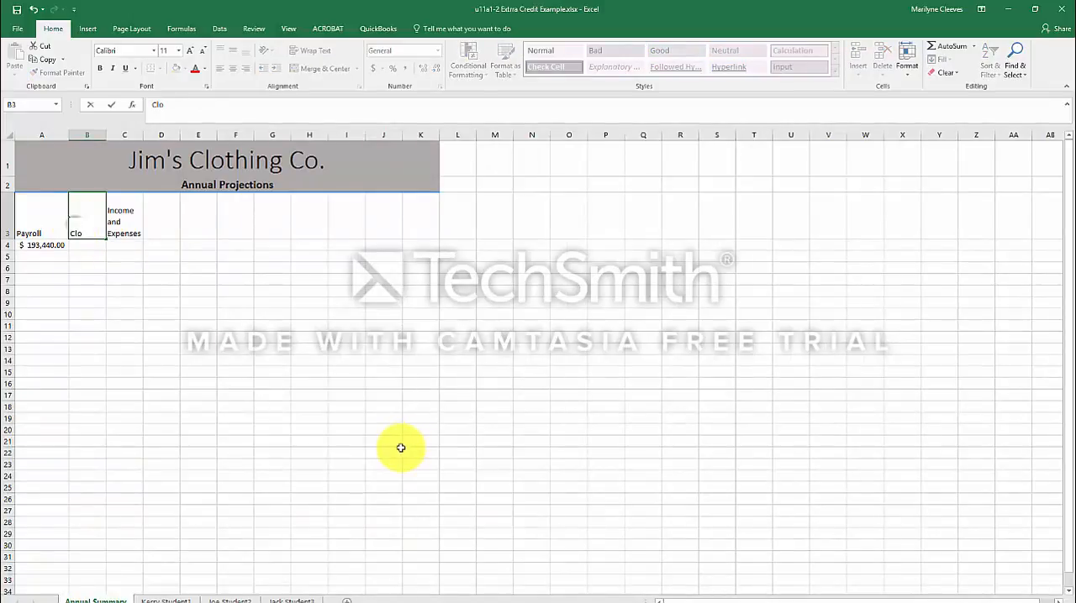
{"action": "type", "text": "thing Costs"}
{"action": "key", "text": "Return"}
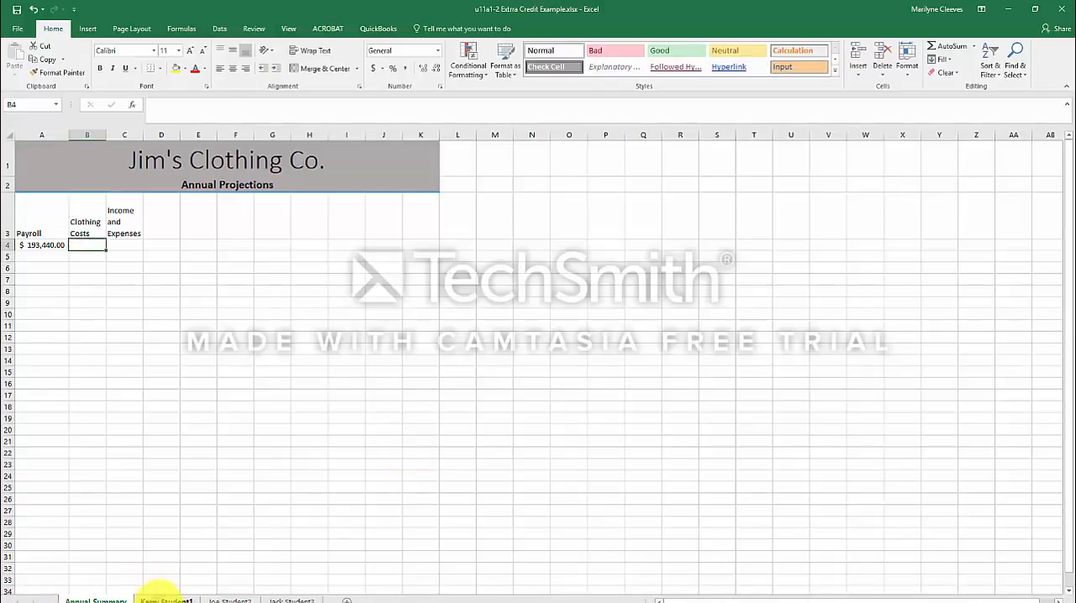
Check the clothing sheet's totals and change the B3 header on Annual Summary to "Clothing Profit".
{"action": "left_click", "coordinate": [160, 600]}
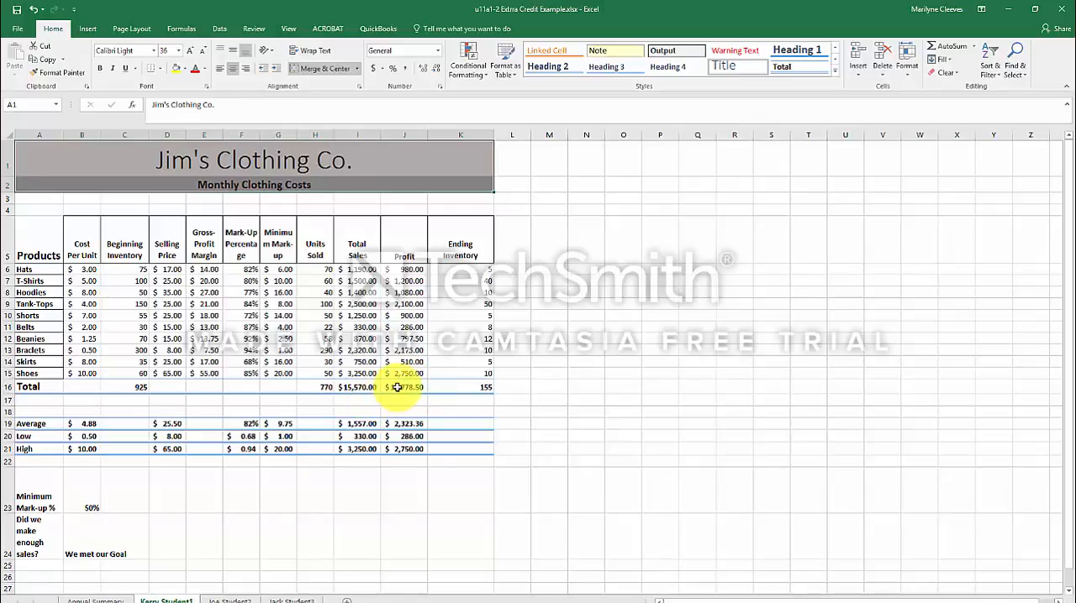
{"action": "left_click", "coordinate": [99, 598]}
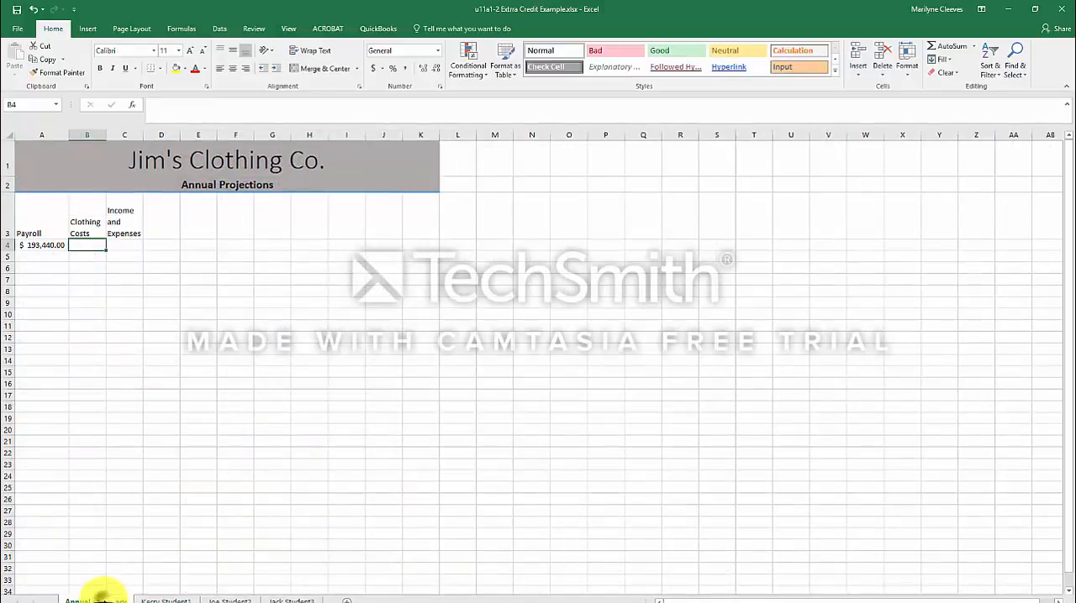
{"action": "left_click", "coordinate": [86, 217]}
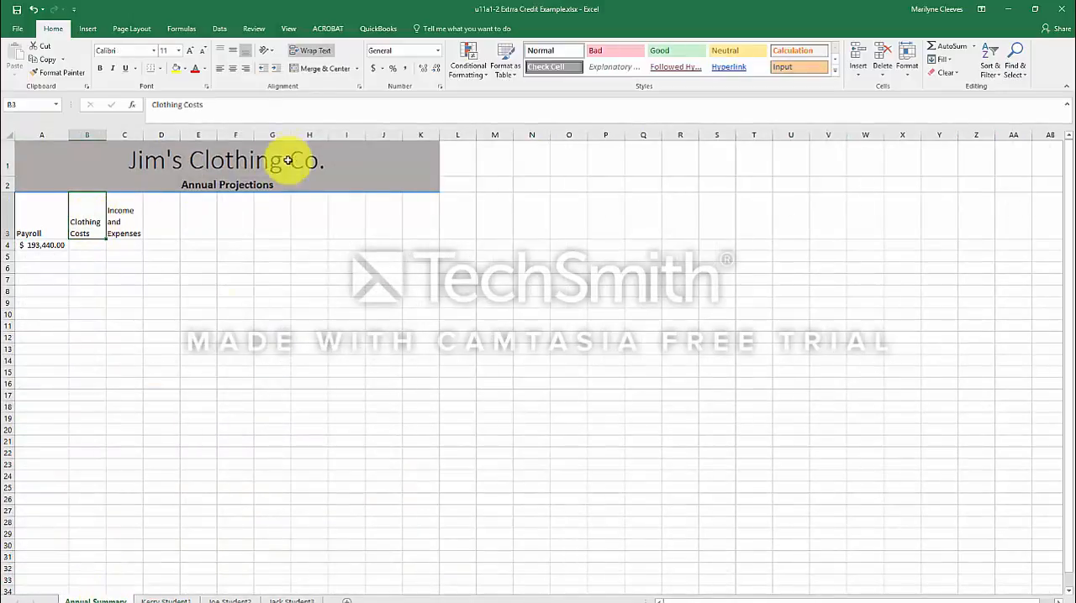
{"action": "left_click_drag", "start_coordinate": [208, 106], "coordinate": [184, 104]}
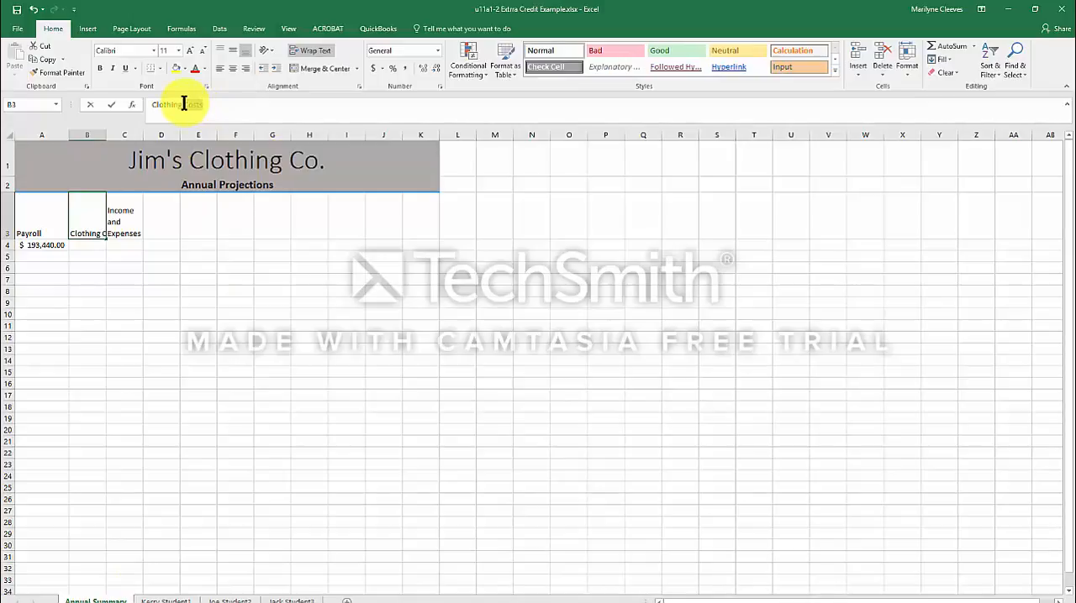
{"action": "type", "text": "Pro"}
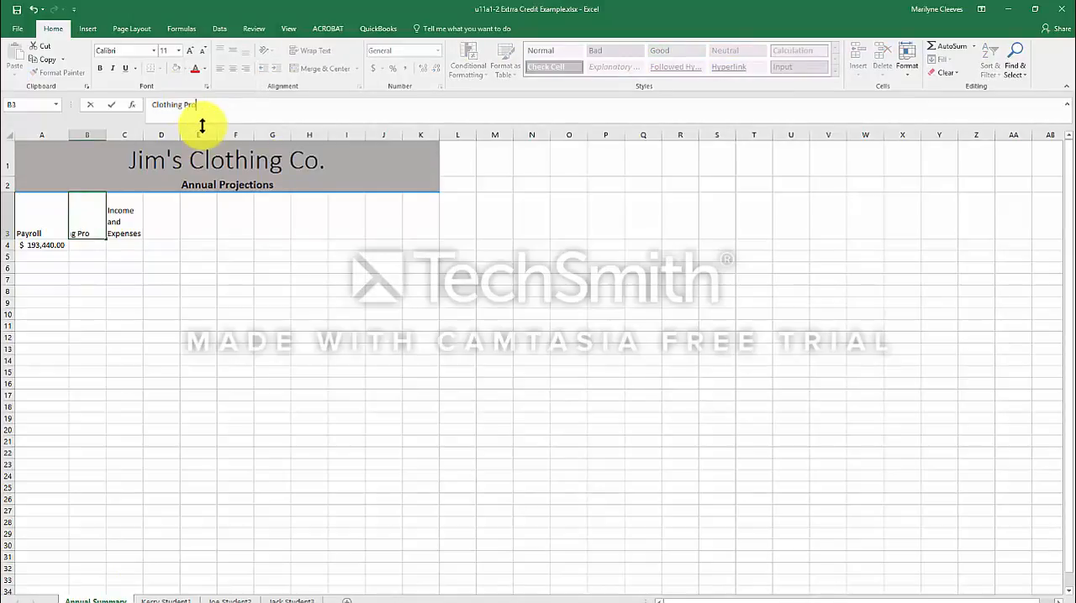
{"action": "type", "text": "fit"}
{"action": "key", "text": "Return"}
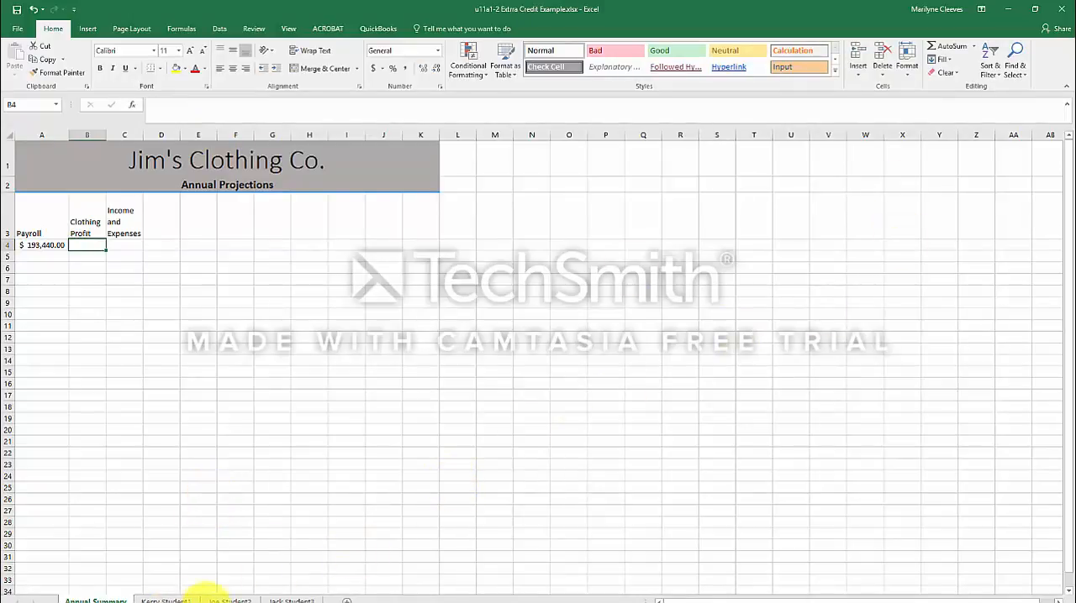
In B4 under Clothing Profit, enter a formula multiplying the profit total in J16 of the monthly clothing costs sheet by 12.
{"action": "type", "text": "="}
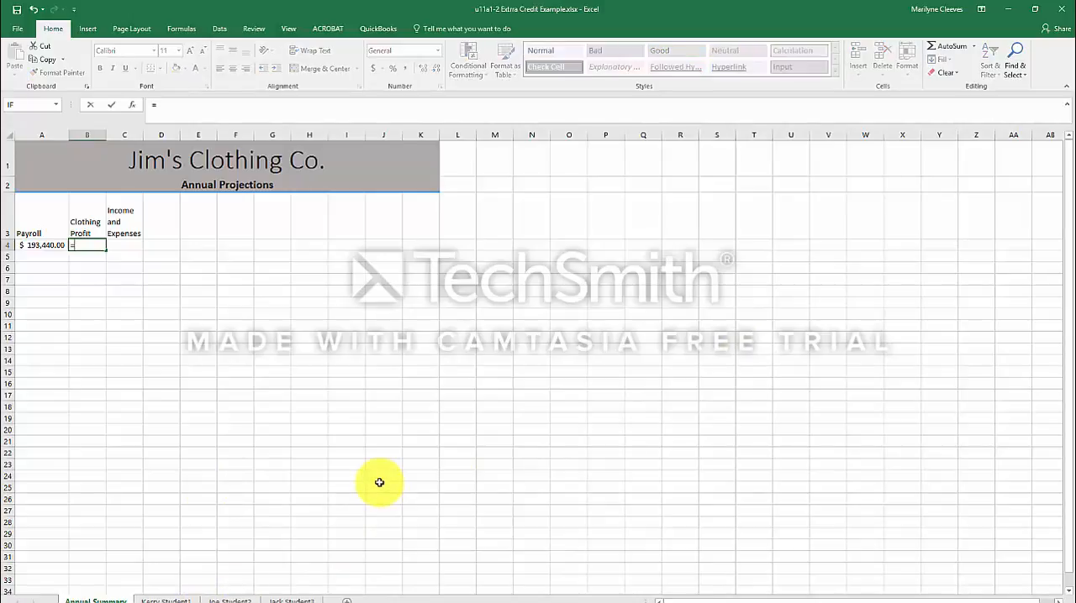
{"action": "left_click", "coordinate": [166, 598]}
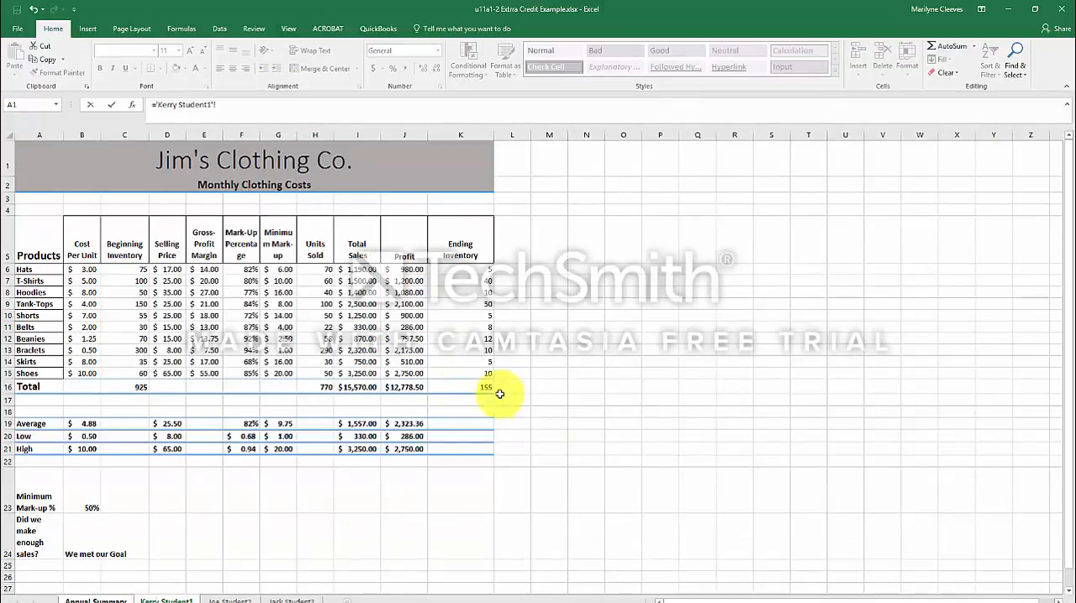
{"action": "left_click", "coordinate": [400, 388]}
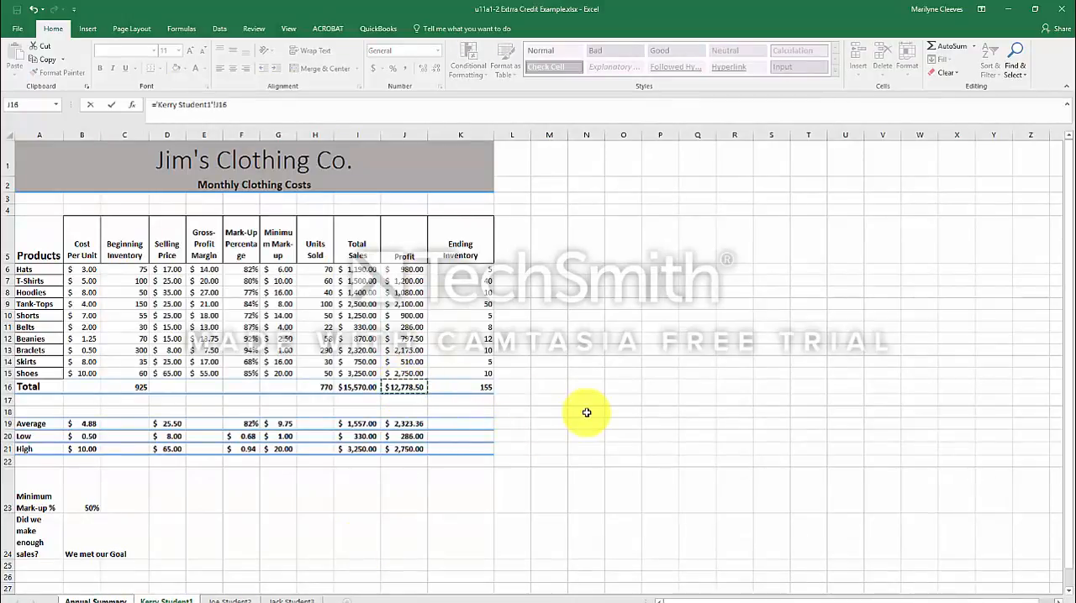
{"action": "left_click", "coordinate": [246, 103]}
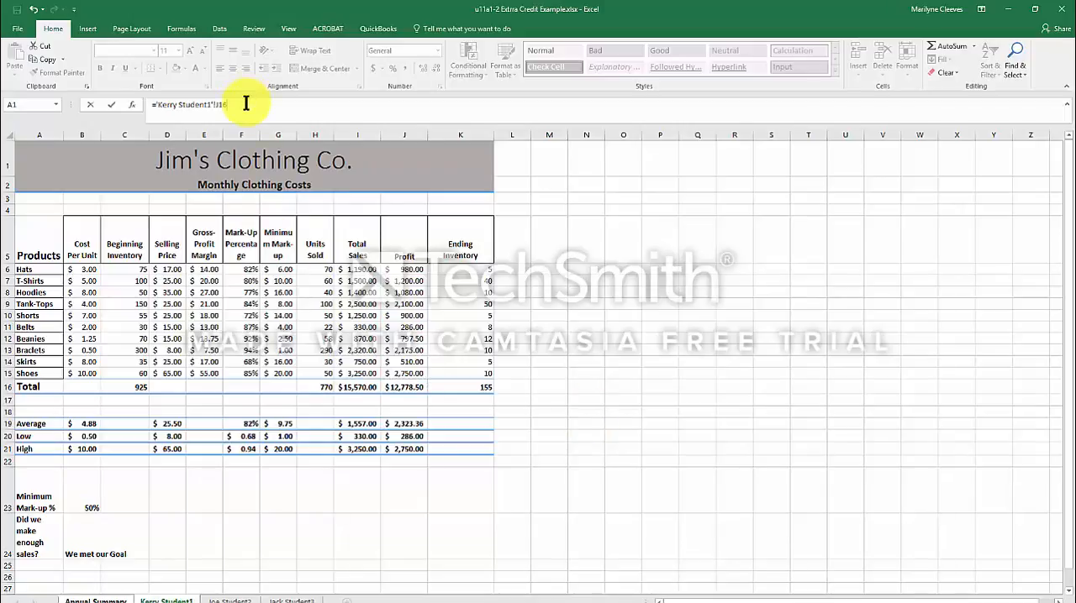
{"action": "type", "text": "*12"}
{"action": "key", "text": "Return"}
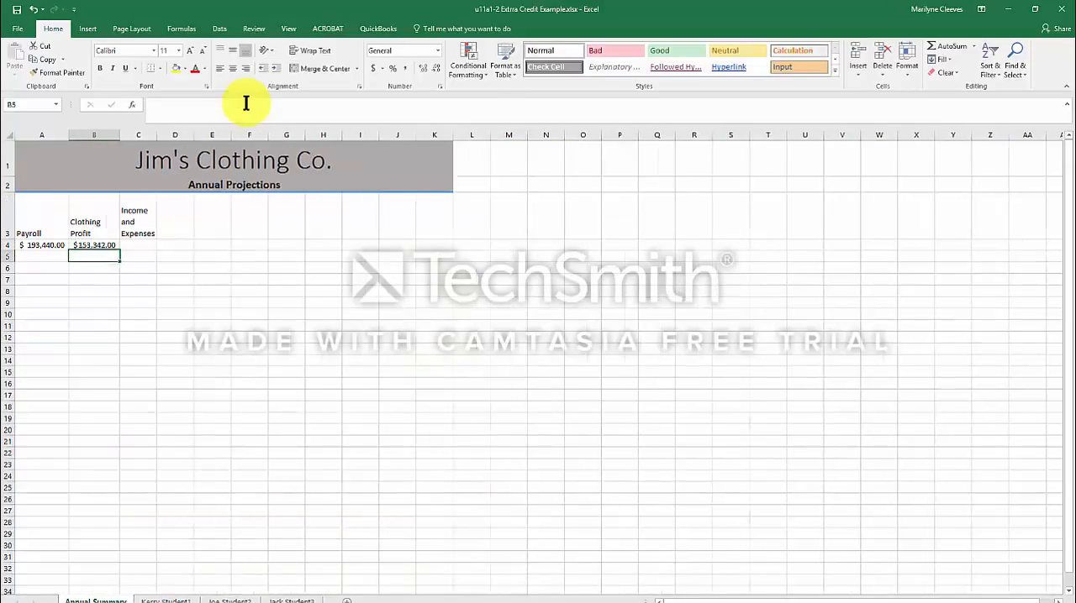
Check the quarterly income and expenses sheet and change the C3 header on Annual Summary to "Income and Expenses Profit".
{"action": "left_click", "coordinate": [135, 244]}
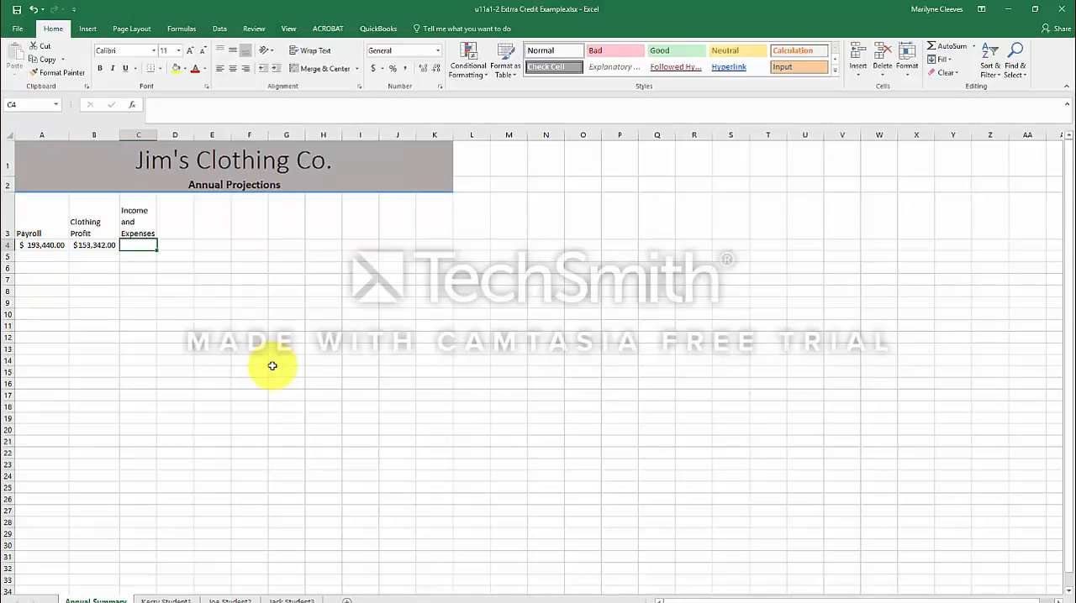
{"action": "left_click", "coordinate": [288, 598]}
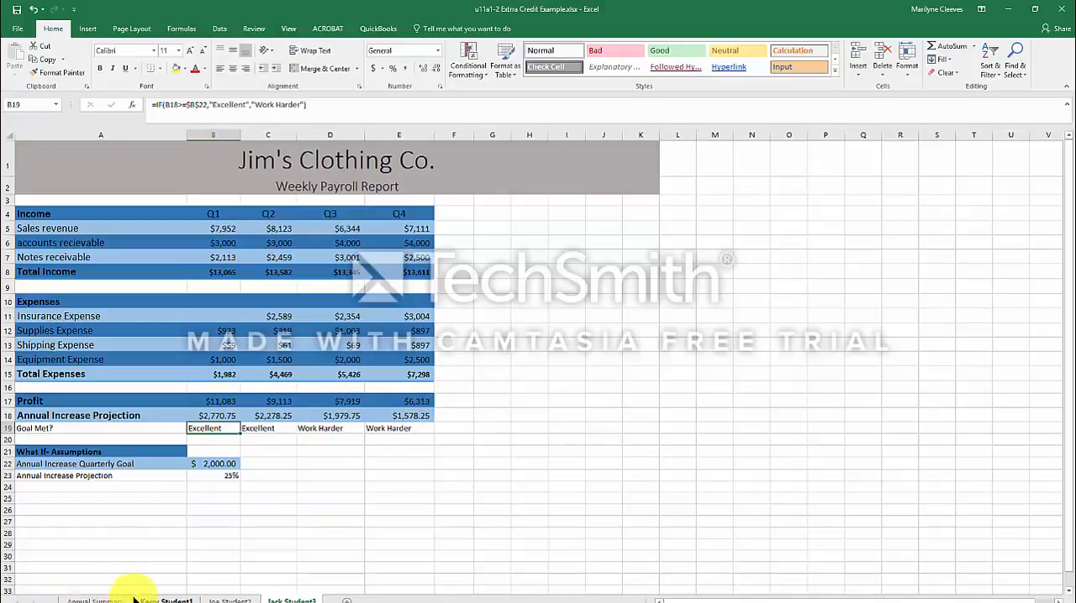
{"action": "left_click", "coordinate": [105, 599]}
{"action": "left_click", "coordinate": [151, 212]}
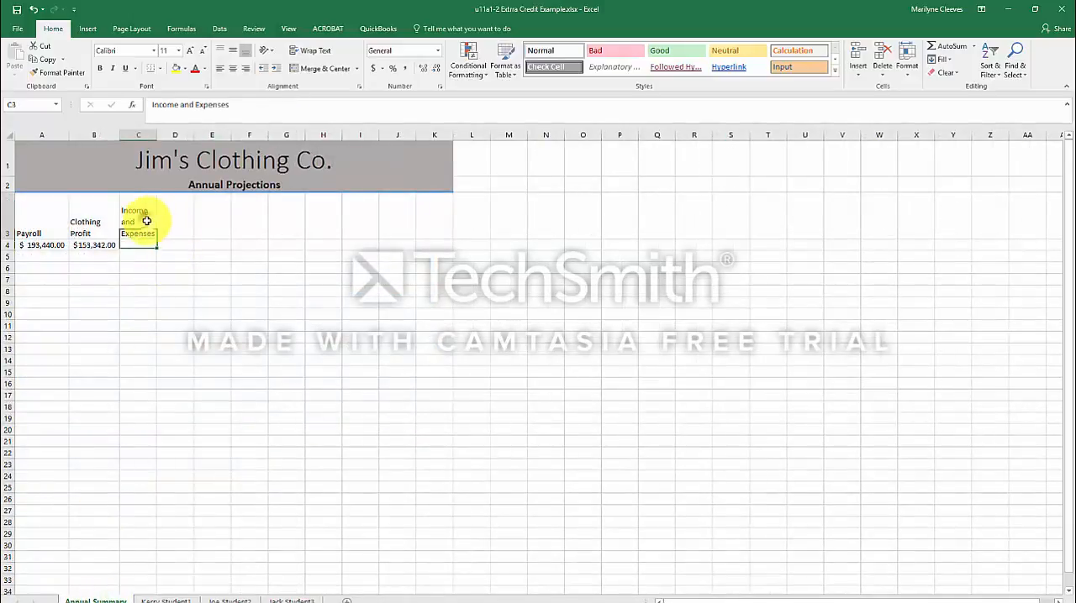
{"action": "left_click", "coordinate": [252, 101]}
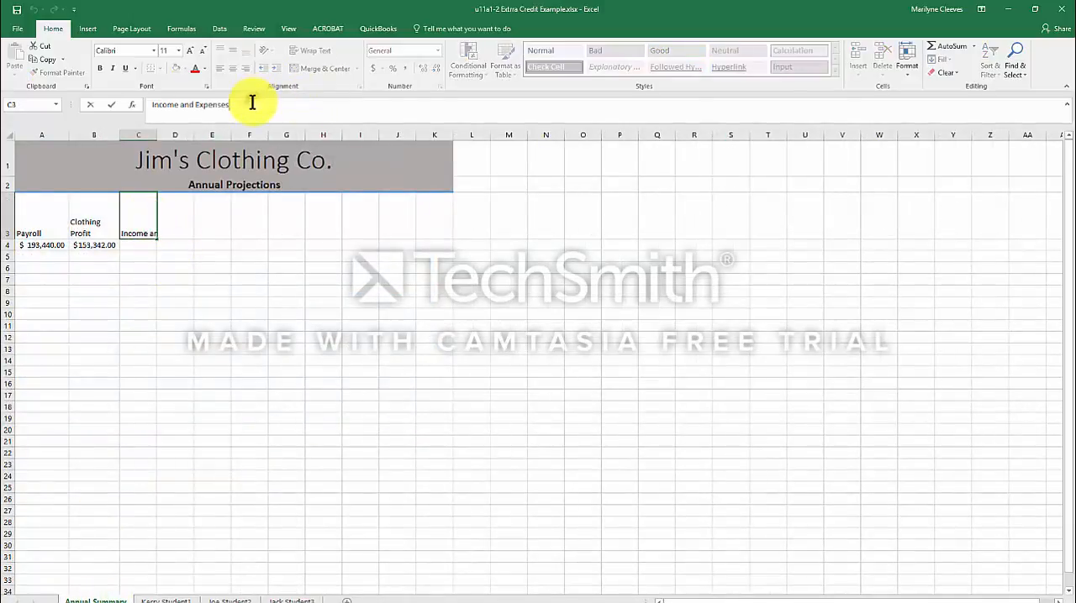
{"action": "type", "text": "Profit"}
{"action": "key", "text": "Return"}
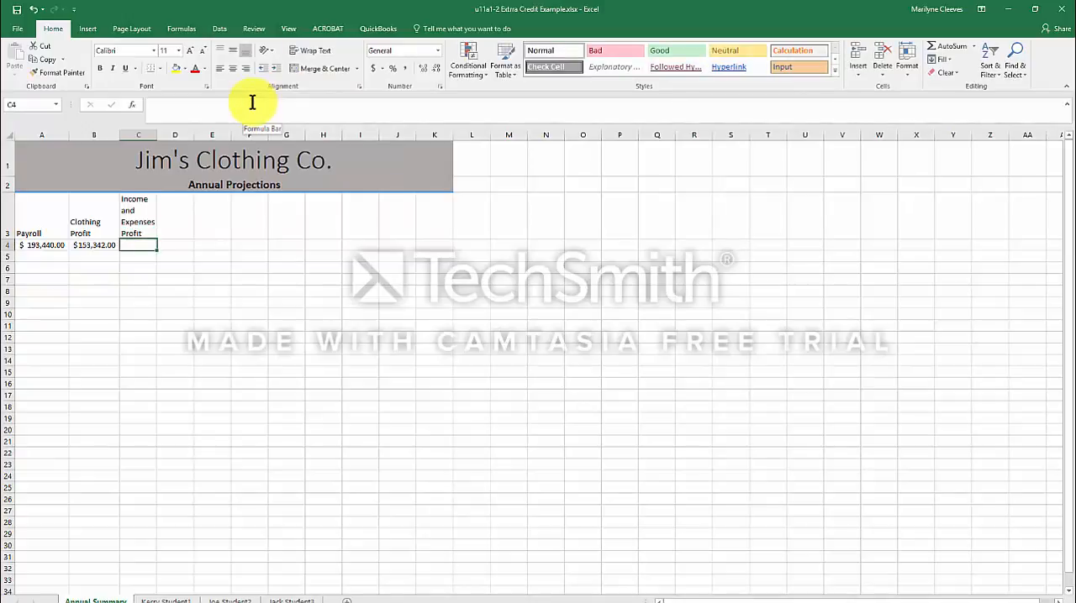
{"action": "type", "text": "="}
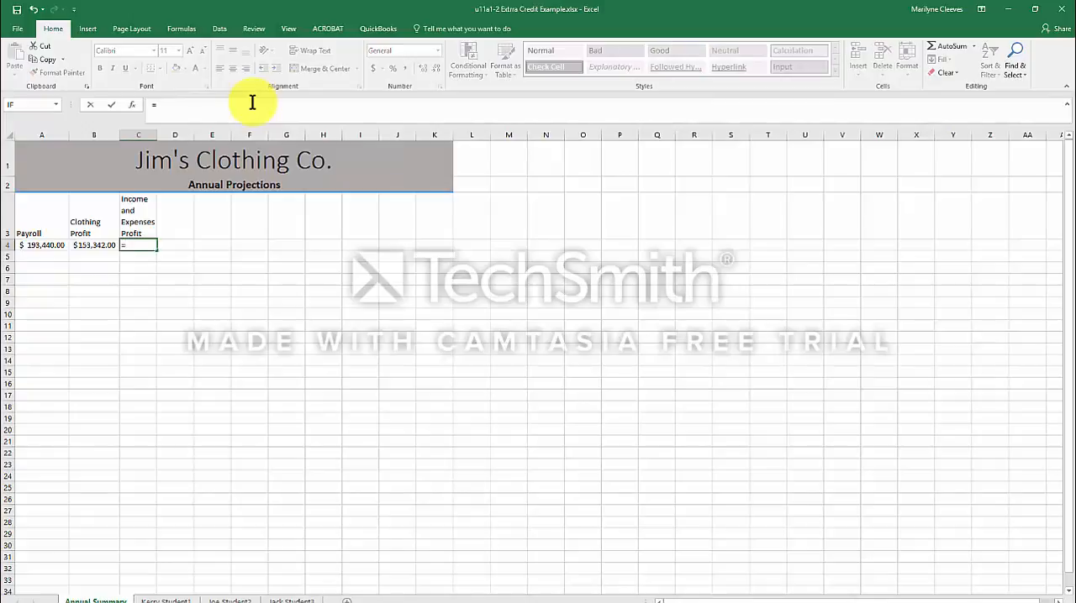
{"action": "left_click", "coordinate": [294, 595]}
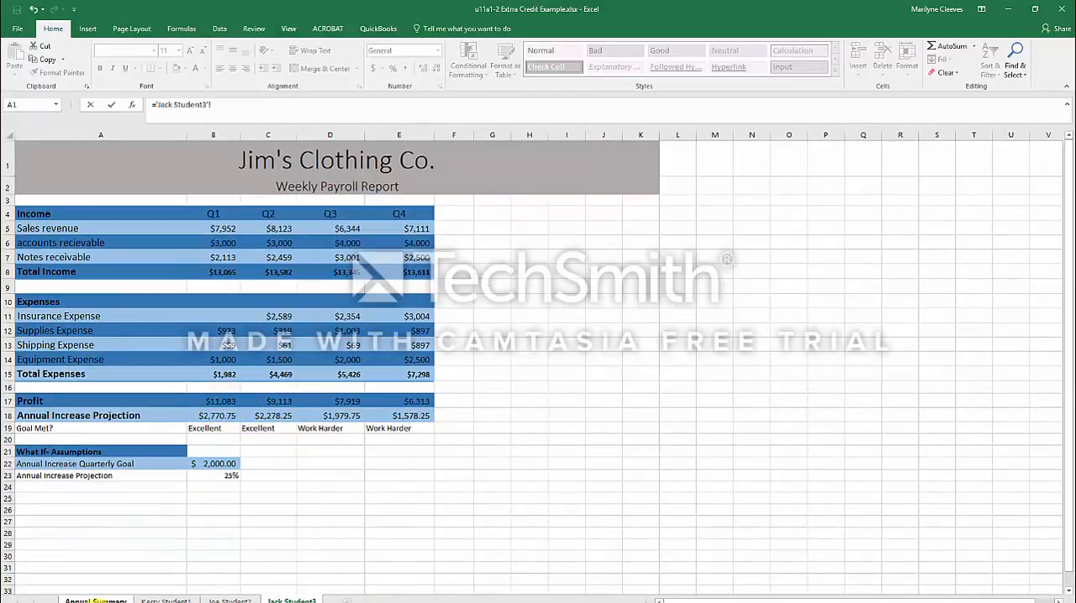
{"action": "left_click", "coordinate": [115, 595]}
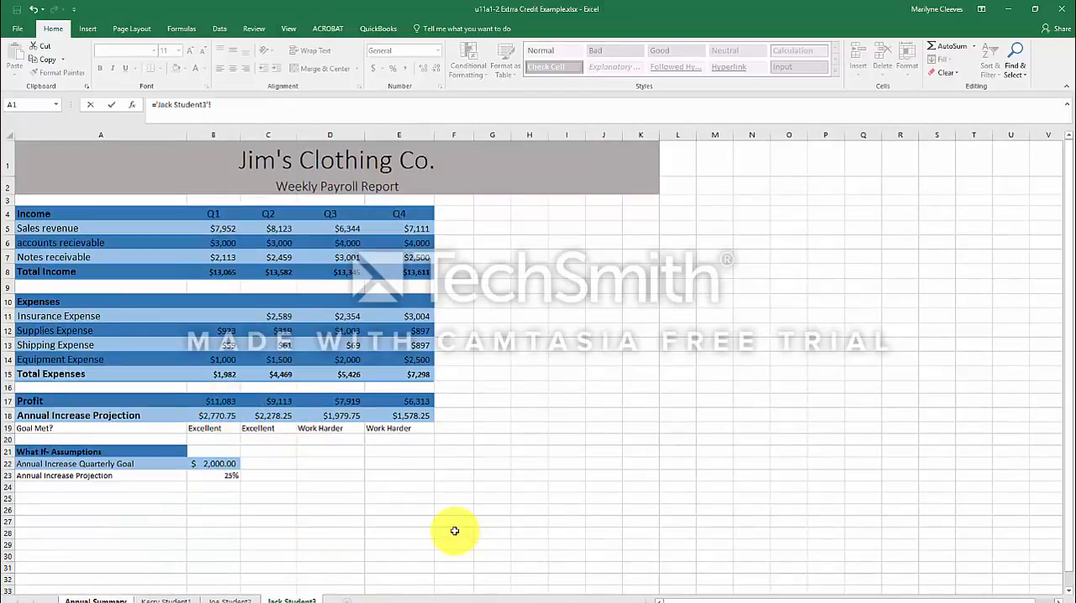
In C4 under Income and Expenses Profit, enter a SUM formula for the quarterly profits in B17:E17 of the quarterly income and expenses sheet.
{"action": "left_click", "coordinate": [952, 44]}
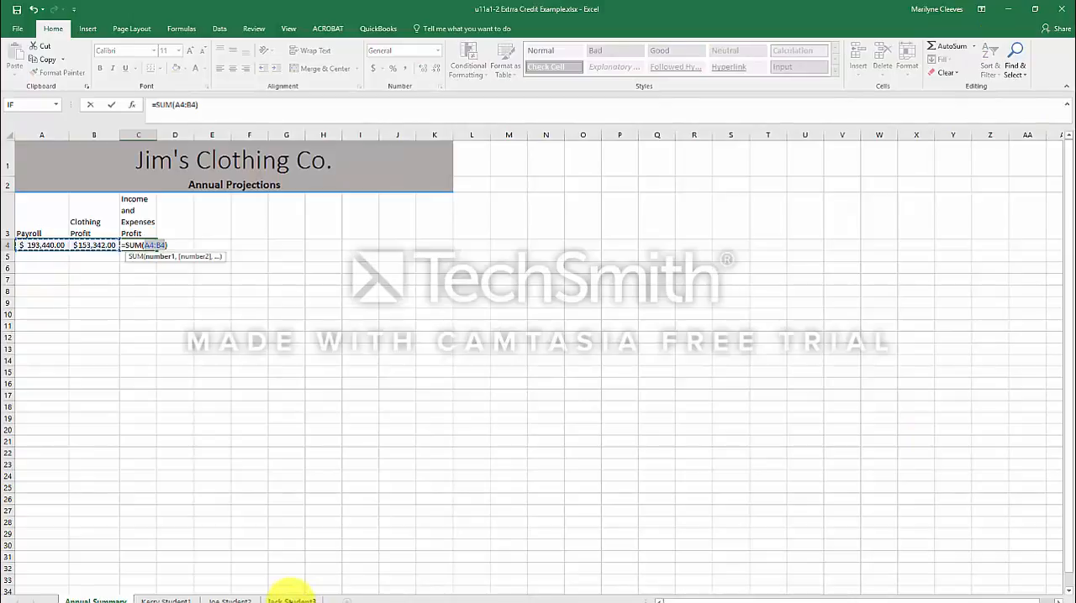
{"action": "left_click", "coordinate": [290, 599]}
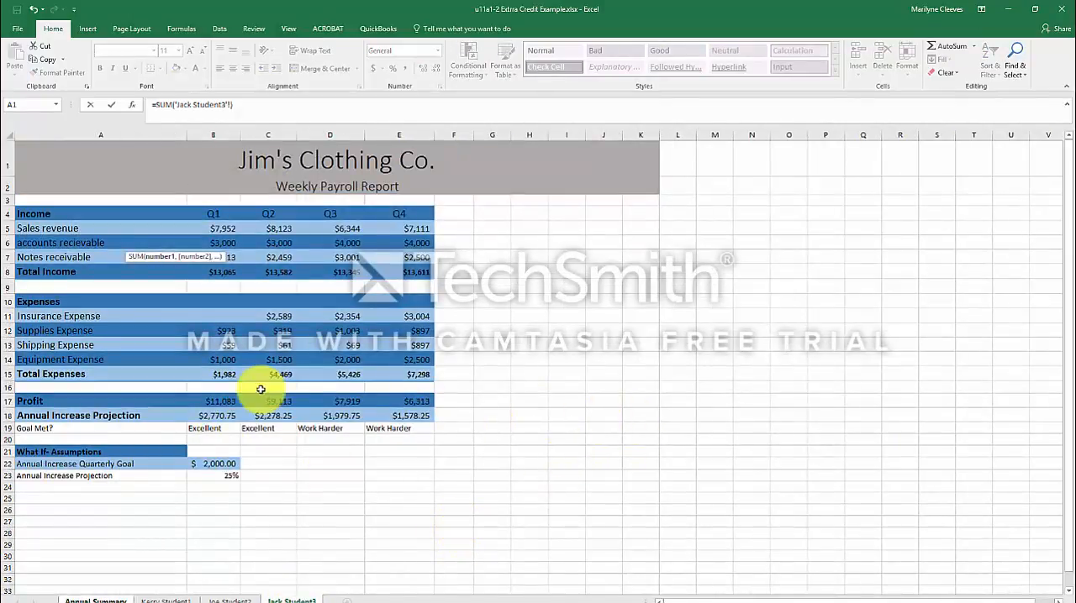
{"action": "left_click_drag", "start_coordinate": [209, 401], "coordinate": [400, 401]}
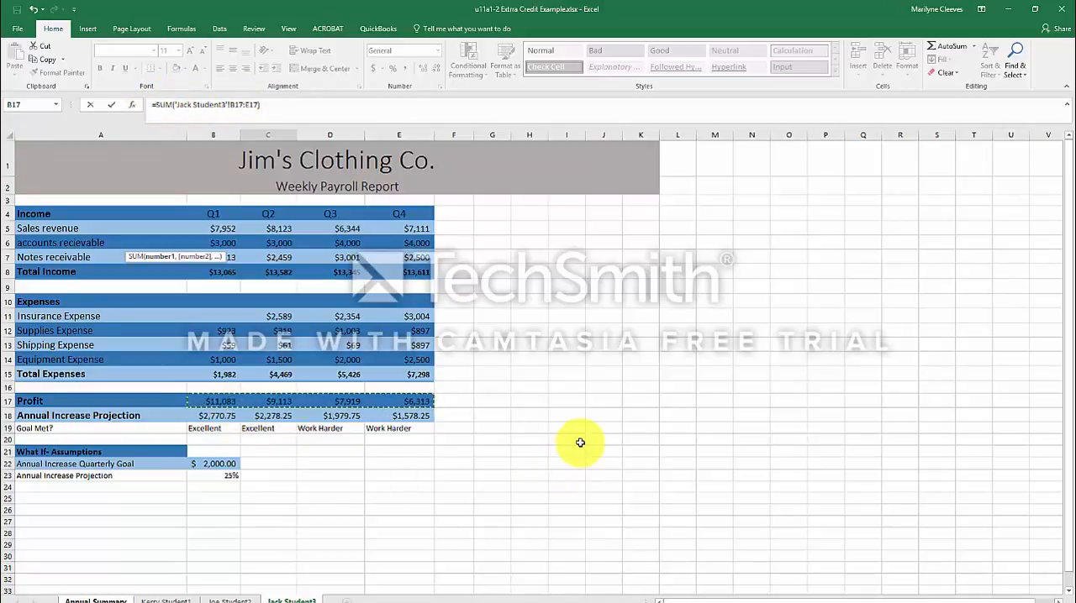
{"action": "key", "text": "Return"}
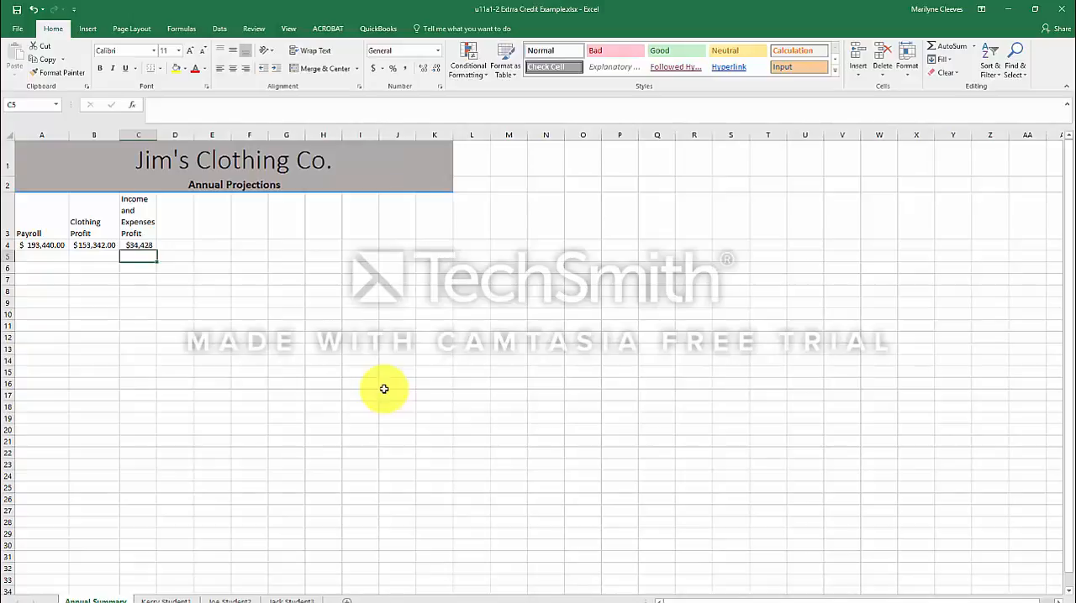
Display the formulas on Annual Summary, widen columns A to C to fit them, and return to showing values.
{"action": "key", "text": "ctrl+grave"}
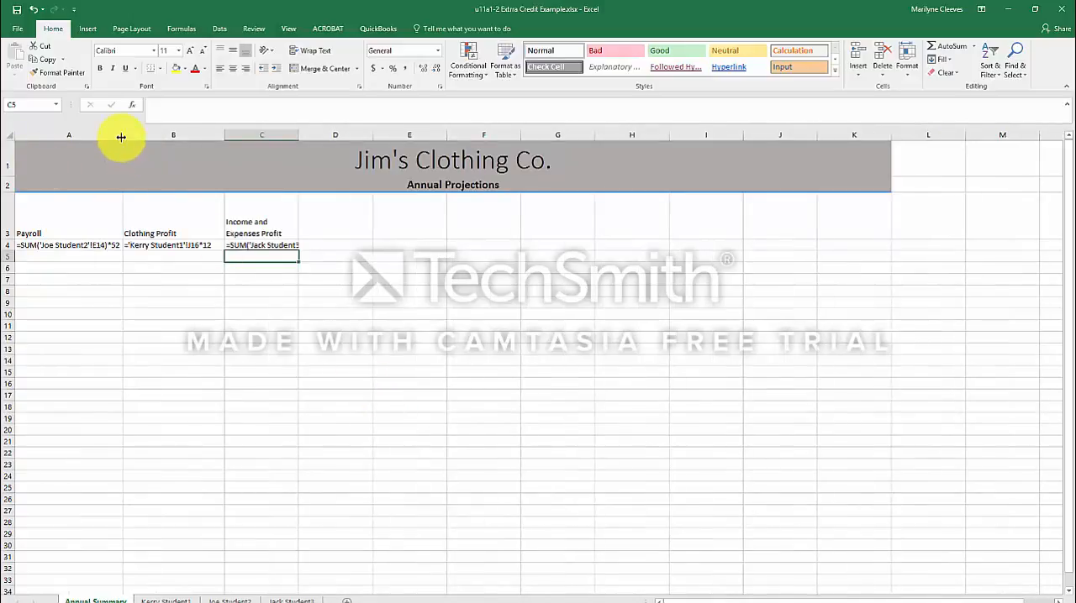
{"action": "left_click_drag", "start_coordinate": [123, 136], "coordinate": [151, 139]}
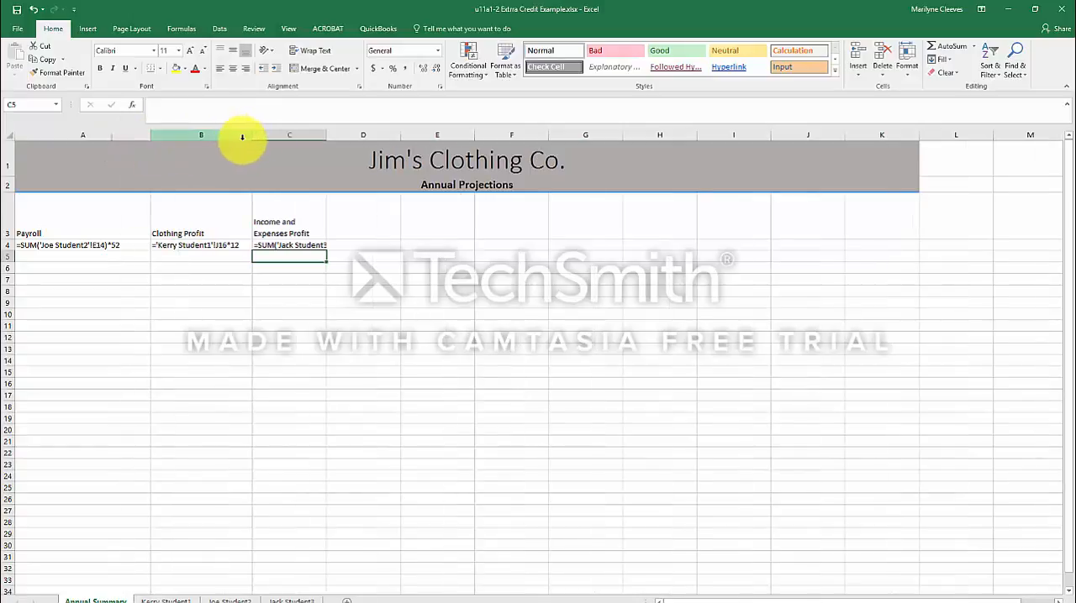
{"action": "left_click_drag", "start_coordinate": [247, 137], "coordinate": [268, 138]}
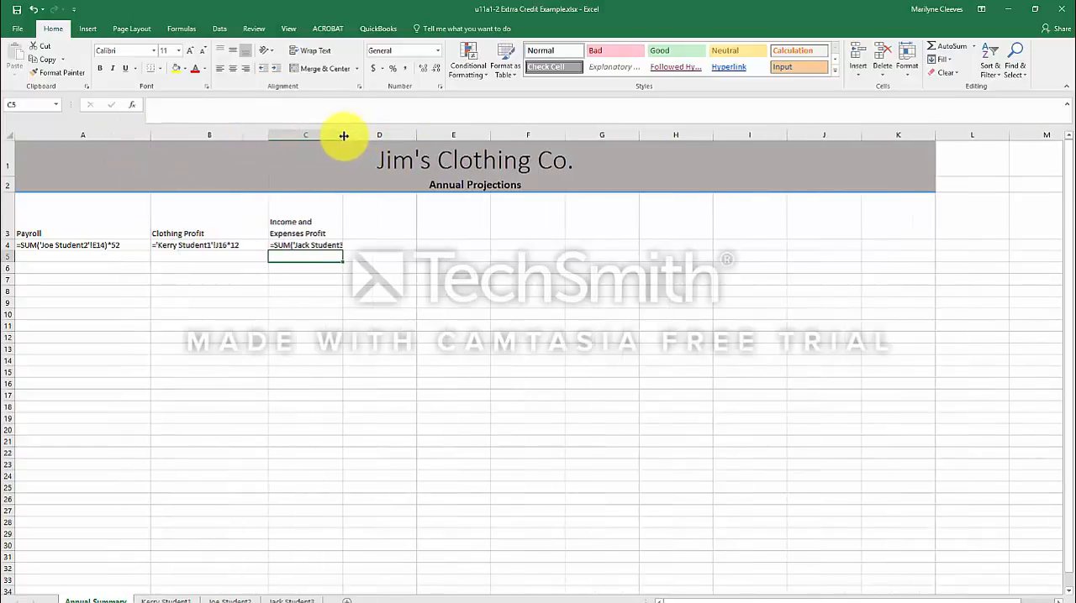
{"action": "left_click_drag", "start_coordinate": [345, 137], "coordinate": [399, 141]}
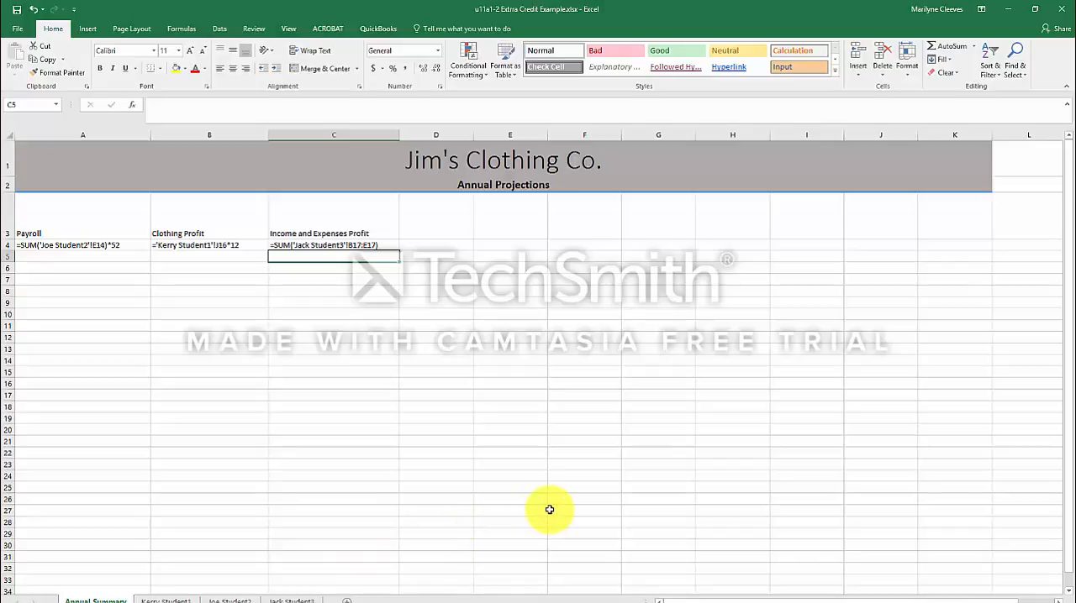
{"action": "key", "text": "ctrl+grave"}
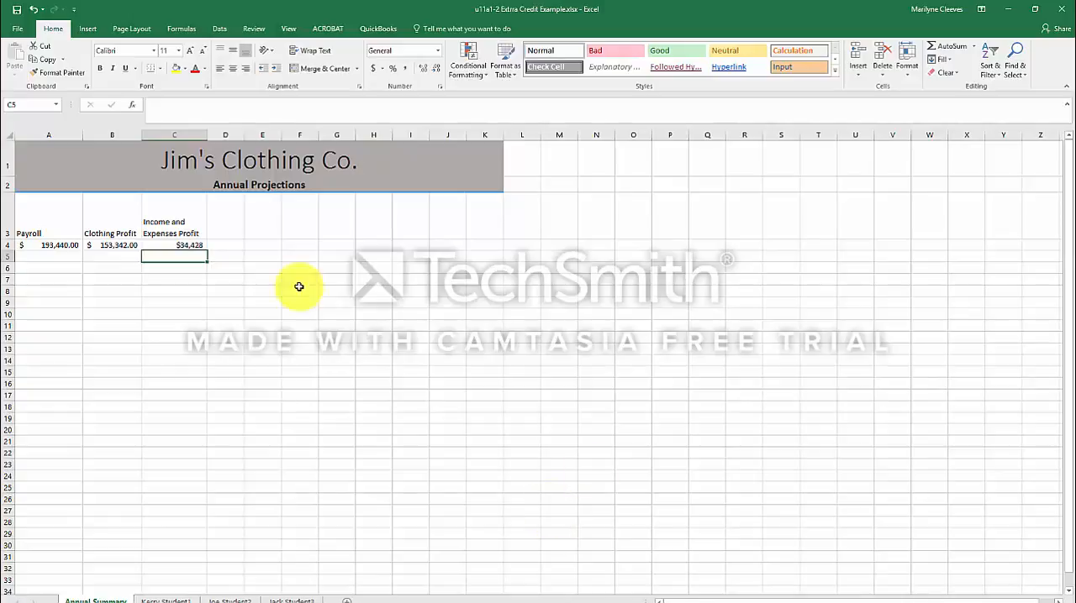
Add a blank sheet after Annual Summary and open the recent U11a1-Inventory Formula workbook, letting its content be recovered.
{"action": "left_click", "coordinate": [345, 599]}
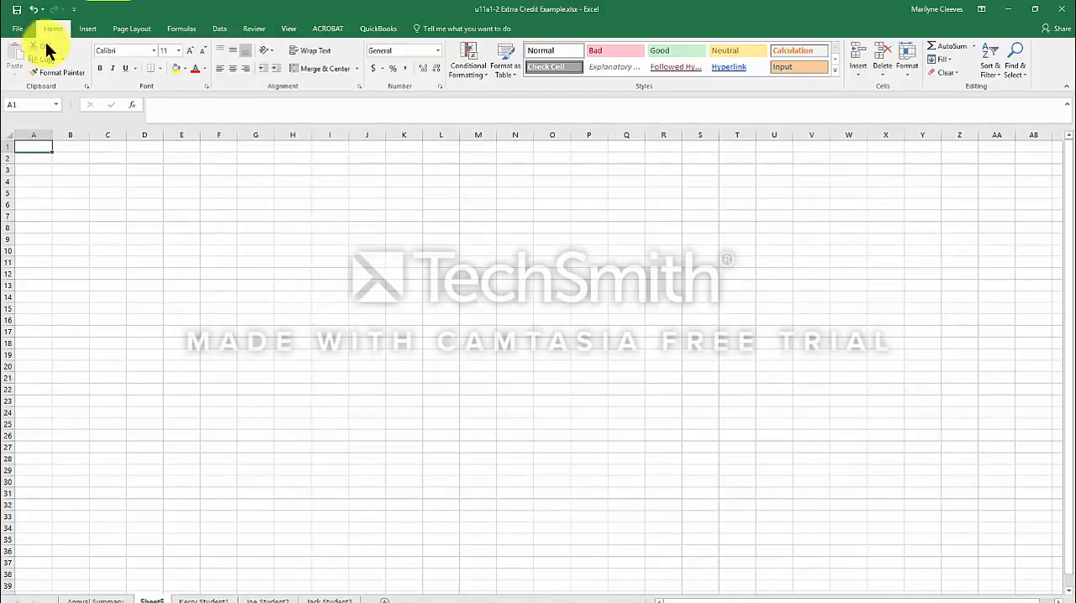
{"action": "left_click", "coordinate": [23, 35]}
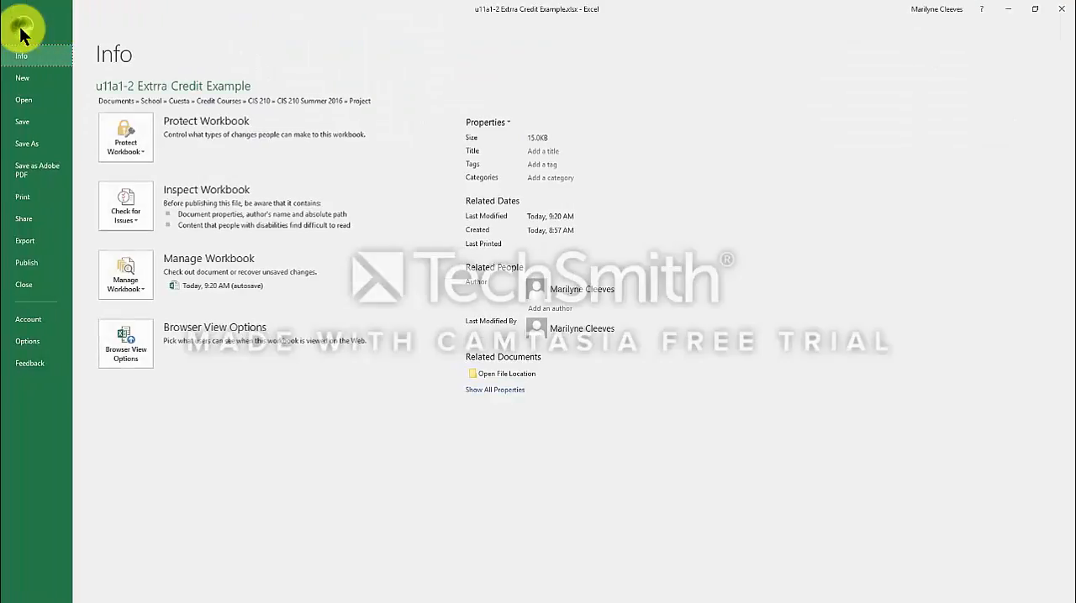
{"action": "left_click", "coordinate": [28, 99]}
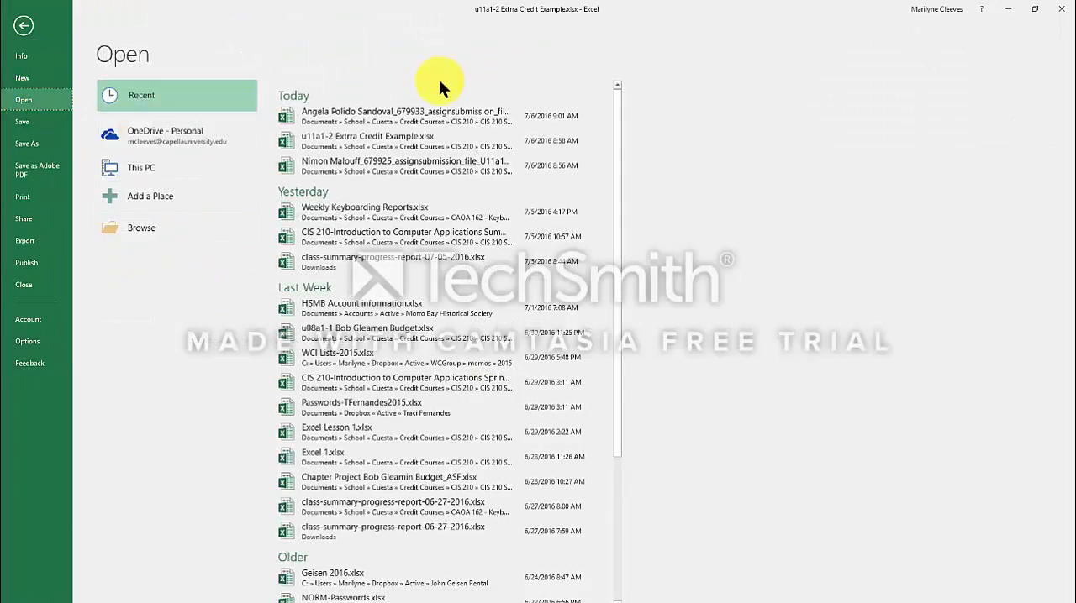
{"action": "left_click", "coordinate": [365, 162]}
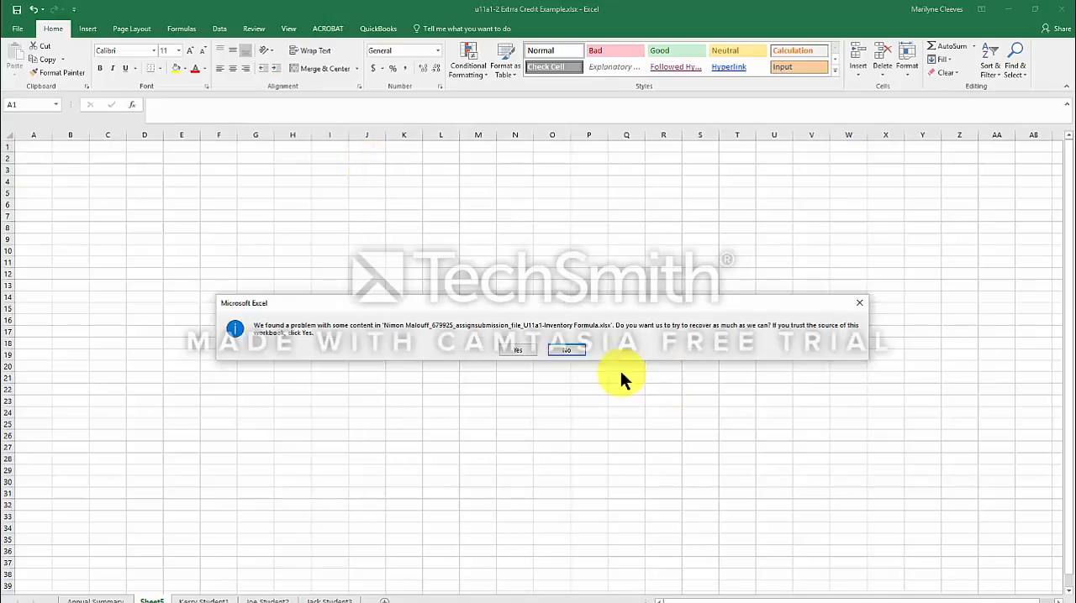
{"action": "left_click", "coordinate": [512, 351]}
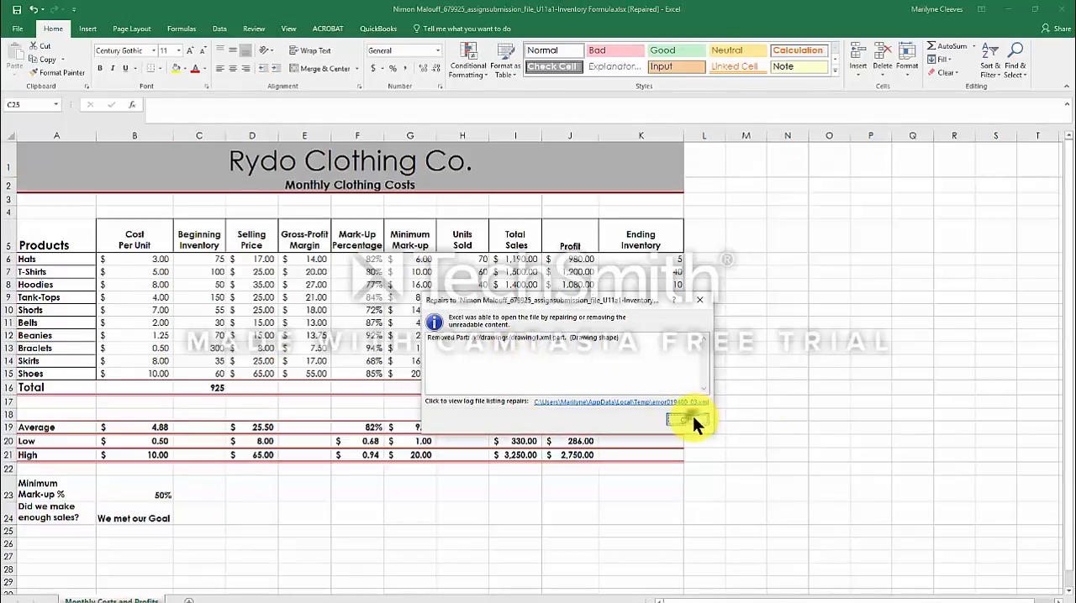
{"action": "left_click", "coordinate": [689, 418]}
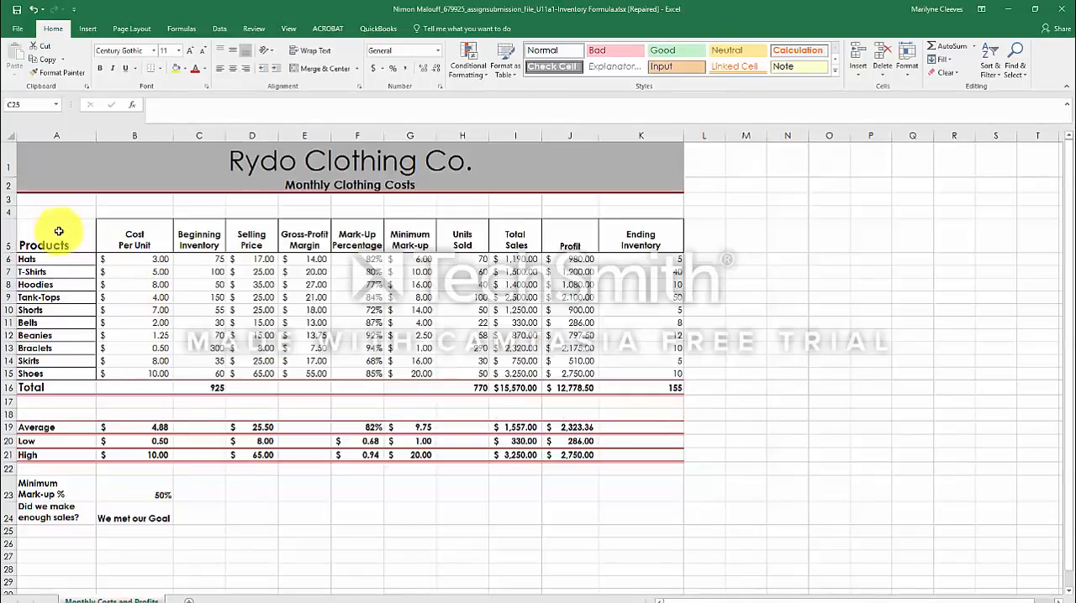
Copy A5:K24 from the Monthly Costs and Profits sheet and paste it at A4 of the blank sheet in u11a1-2 Extrra Credit Example.xlsx.
{"action": "mouse_move", "coordinate": [49, 235]}
{"action": "left_mouse_down"}
{"action": "mouse_move", "coordinate": [646, 259]}
{"action": "mouse_move", "coordinate": [689, 350]}
{"action": "mouse_move", "coordinate": [660, 445]}
{"action": "mouse_move", "coordinate": [660, 512]}
{"action": "left_mouse_up"}
{"action": "right_click", "coordinate": [137, 283]}
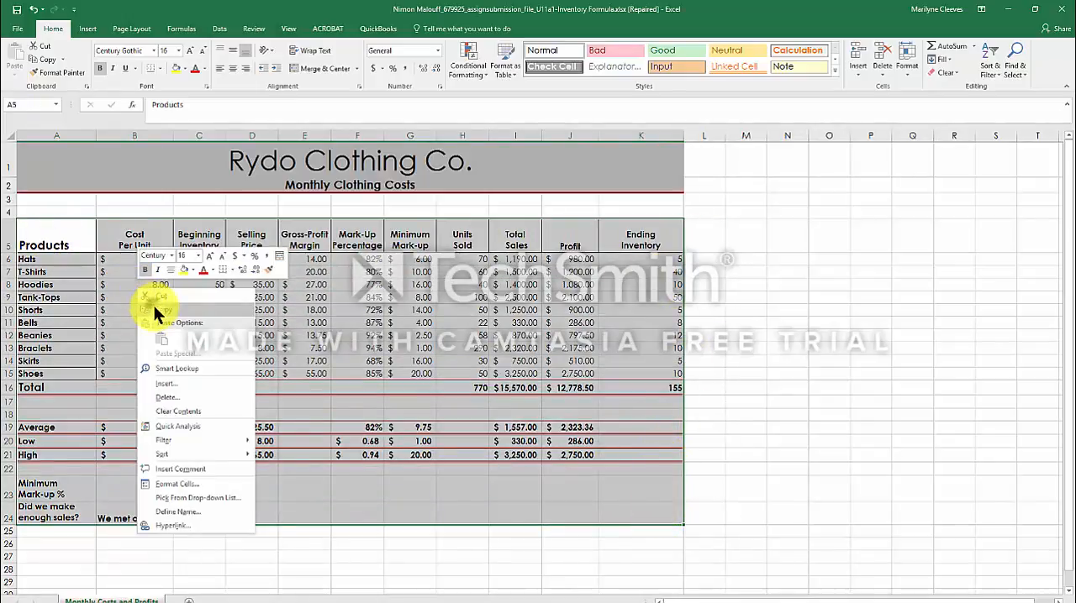
{"action": "left_click", "coordinate": [153, 305]}
{"action": "left_click", "coordinate": [286, 29]}
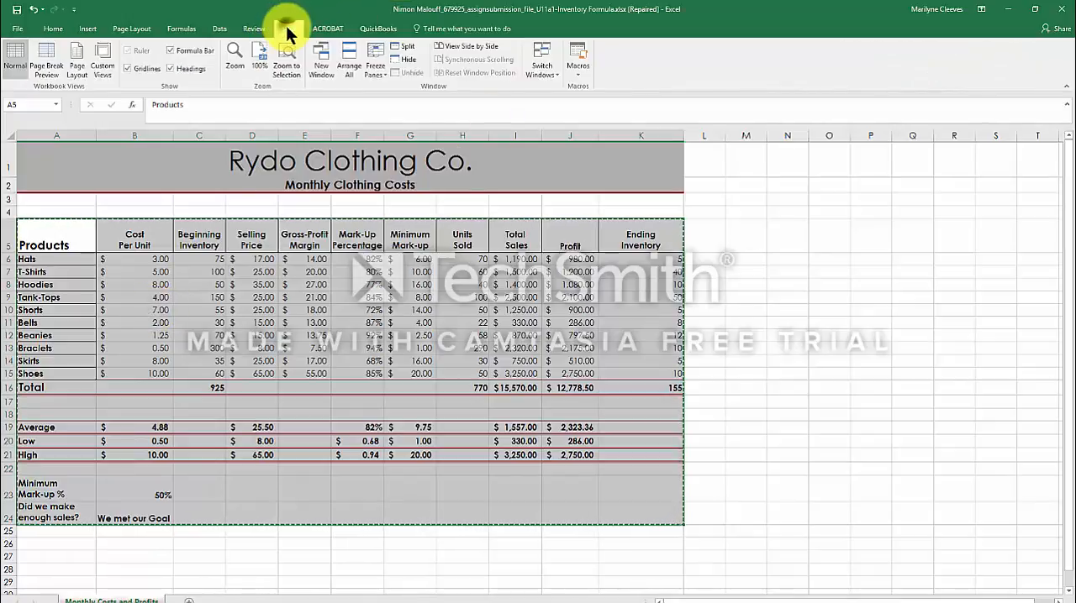
{"action": "left_click", "coordinate": [546, 74]}
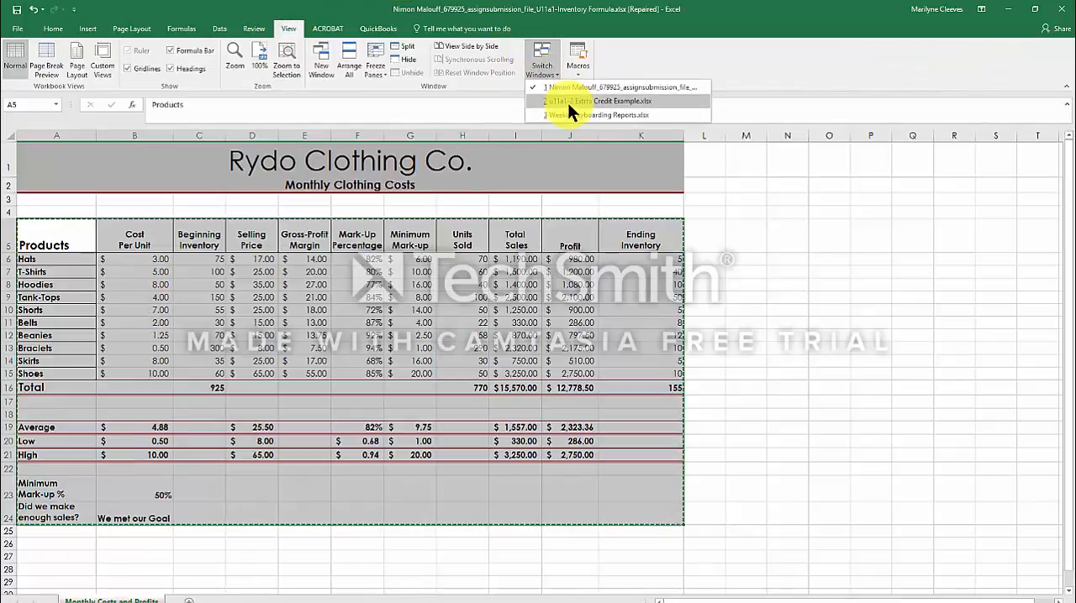
{"action": "left_click", "coordinate": [567, 101]}
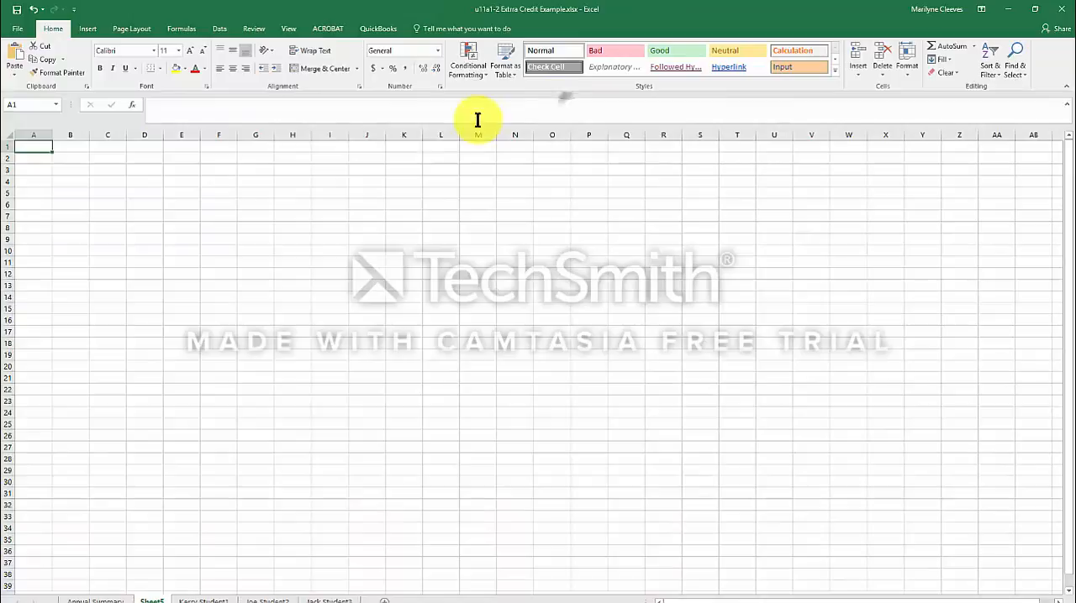
{"action": "right_click", "coordinate": [37, 179]}
{"action": "left_click", "coordinate": [67, 232]}
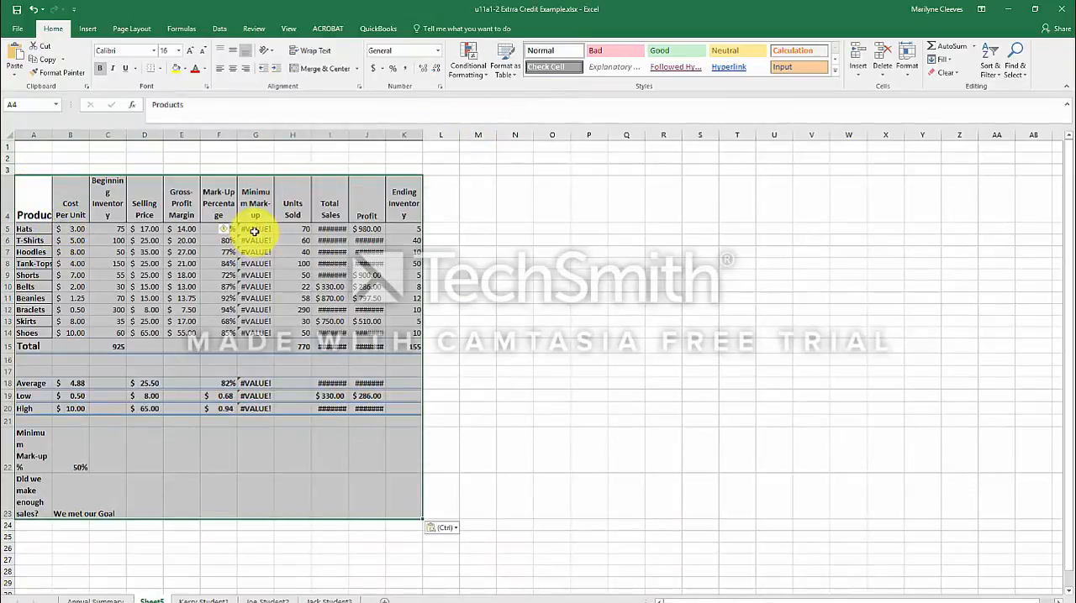
Widen the Minimum Mark-up column G and autofit the Total Sales and Profit columns I and J on the new sheet.
{"action": "left_click", "coordinate": [254, 229]}
{"action": "left_click_drag", "start_coordinate": [273, 135], "coordinate": [305, 135]}
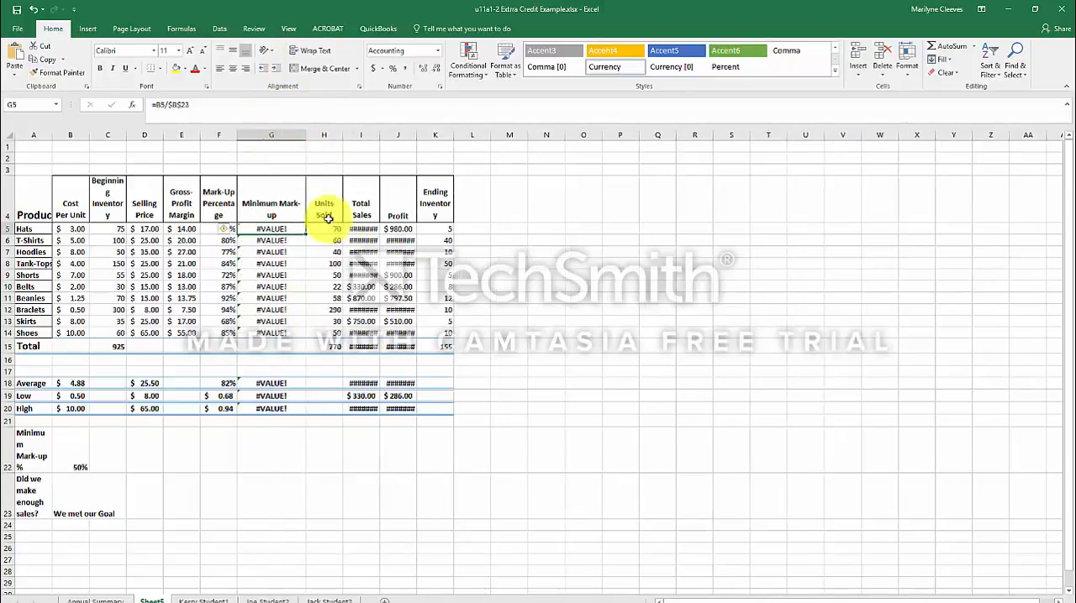
{"action": "double_click", "coordinate": [379, 134]}
{"action": "double_click", "coordinate": [426, 134]}
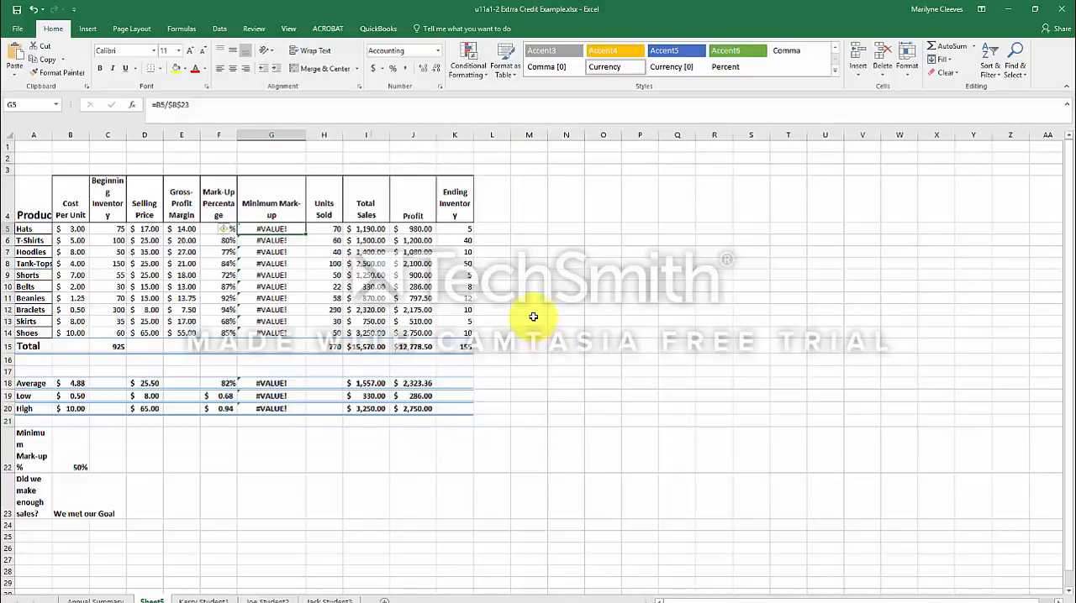
Copy the products table A5:K24 from the inventory workbook again and return to u11a1-2 Extrra Credit Example.xlsx.
{"action": "left_click", "coordinate": [290, 28]}
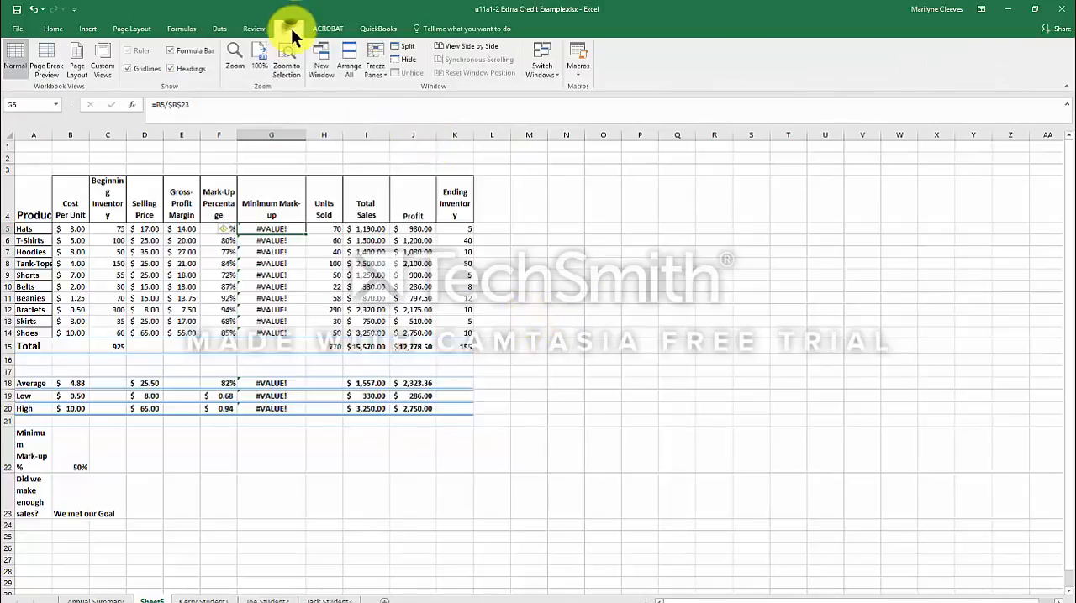
{"action": "left_click", "coordinate": [537, 73]}
{"action": "left_click", "coordinate": [550, 89]}
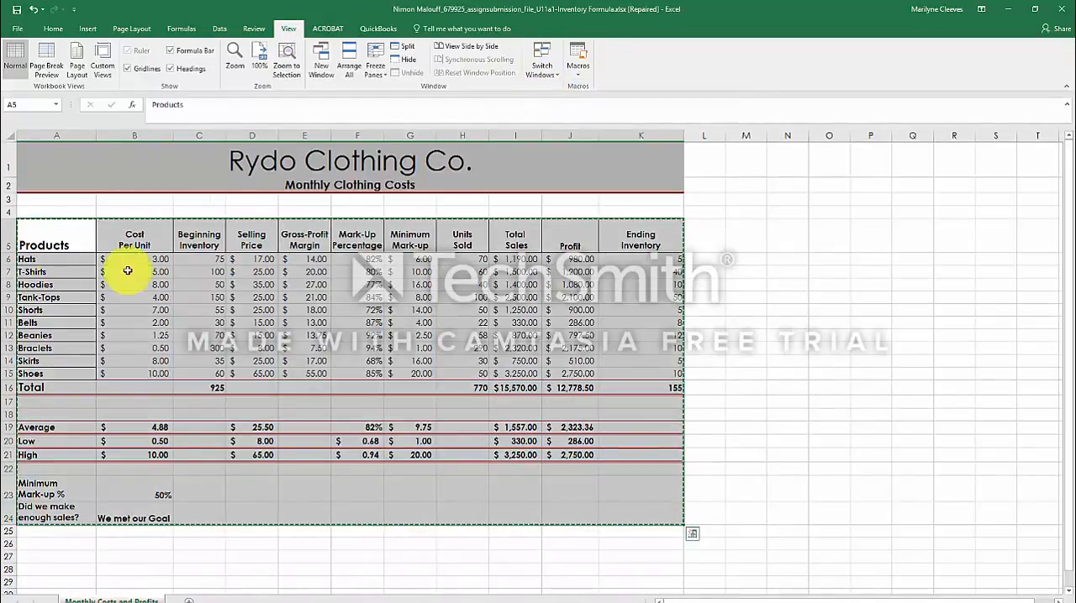
{"action": "right_click", "coordinate": [65, 243]}
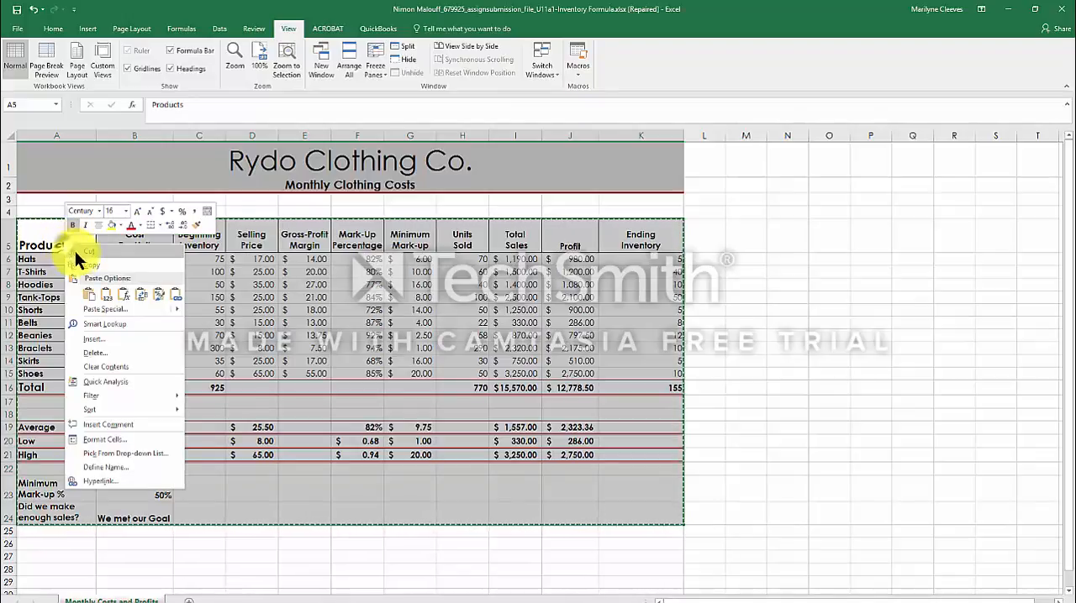
{"action": "left_click", "coordinate": [82, 264]}
{"action": "left_click", "coordinate": [545, 62]}
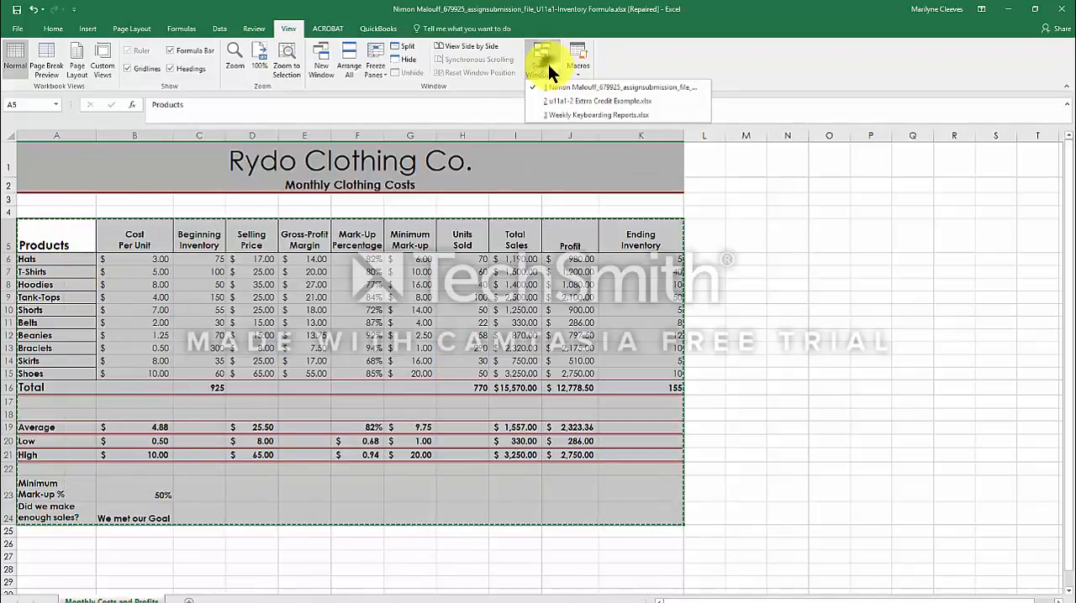
{"action": "left_click", "coordinate": [596, 101]}
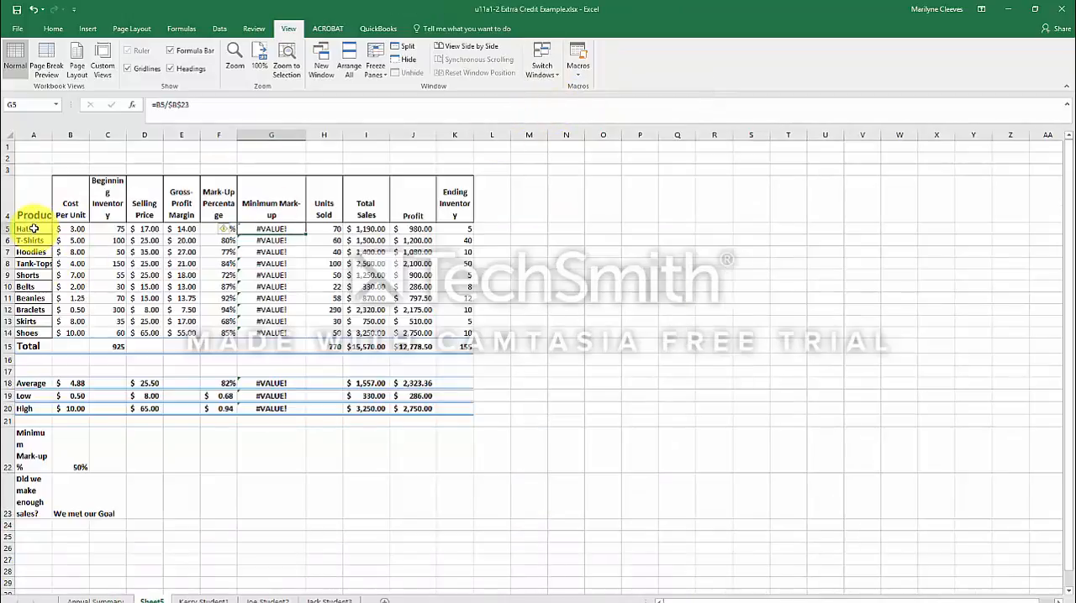
Clear the contents of the table in A4:K23 and try to paste the copied table at A5.
{"action": "left_click_drag", "start_coordinate": [25, 204], "coordinate": [463, 494]}
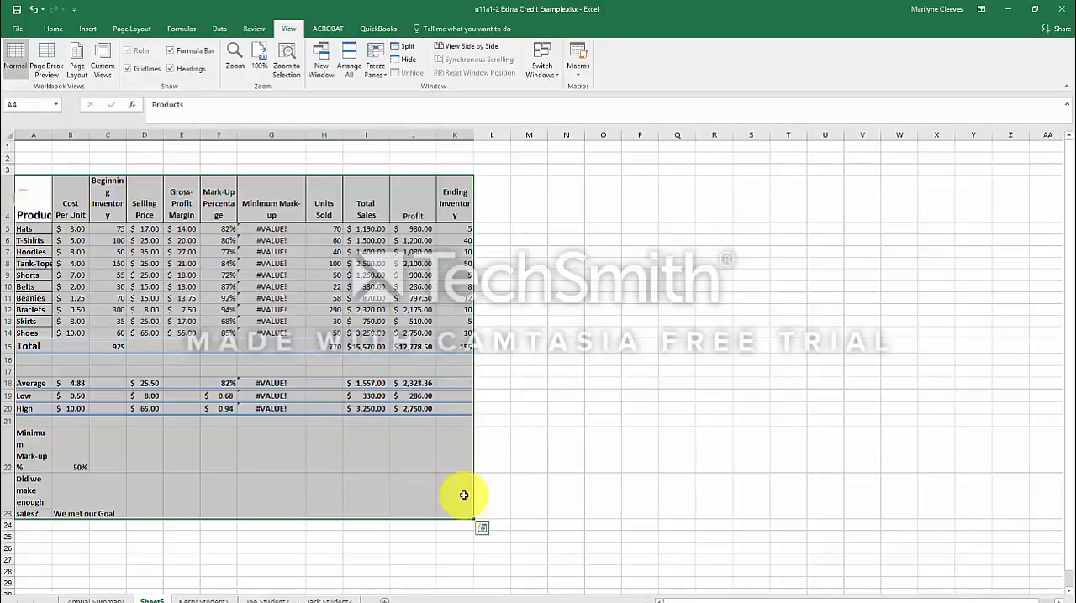
{"action": "key", "text": "Delete"}
{"action": "left_click", "coordinate": [37, 198]}
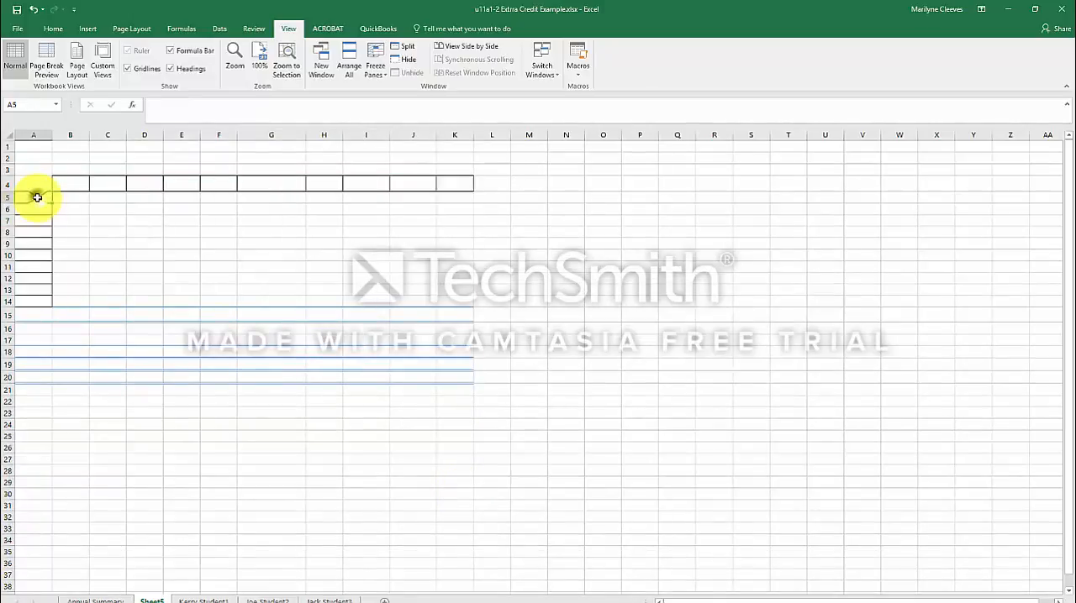
{"action": "right_click", "coordinate": [37, 198]}
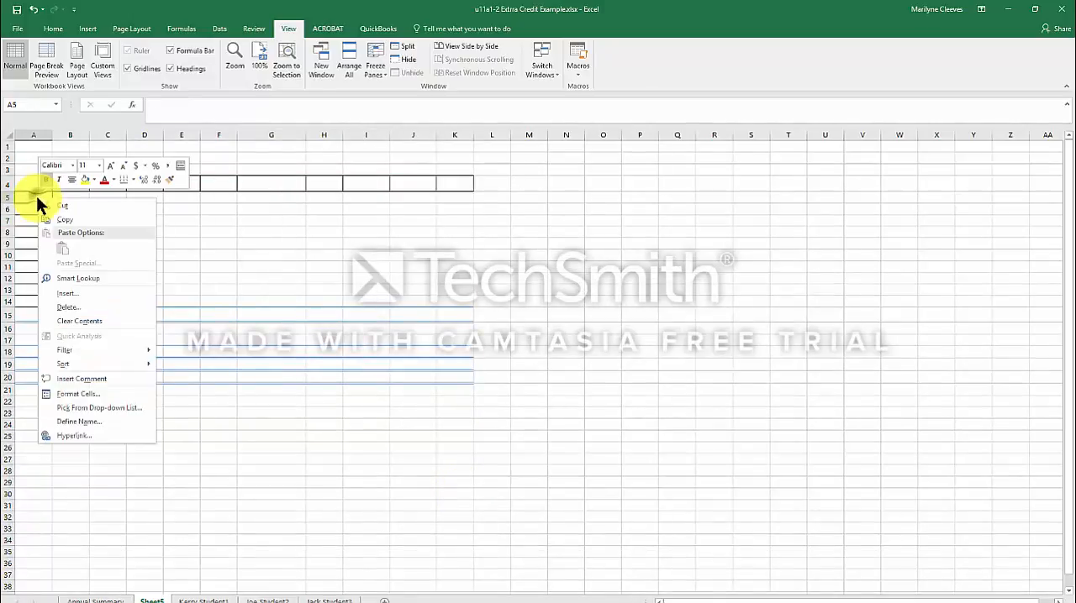
Recopy A5:K24 from the inventory workbook and paste it at A5 of the new sheet, matching the source rows.
{"action": "left_click", "coordinate": [544, 61]}
{"action": "left_click", "coordinate": [555, 86]}
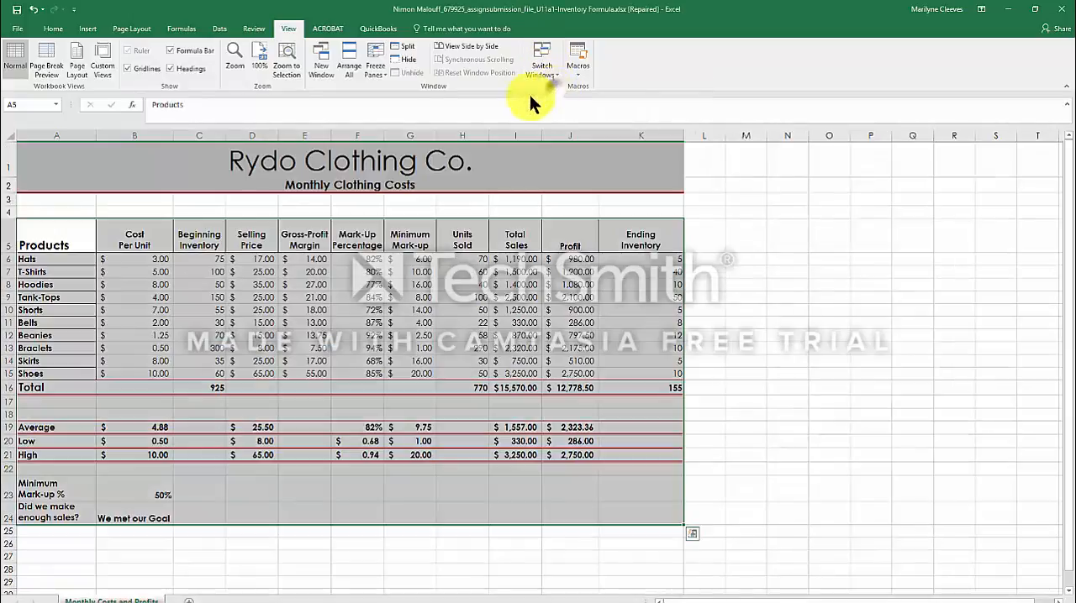
{"action": "right_click", "coordinate": [58, 251]}
{"action": "left_click", "coordinate": [81, 269]}
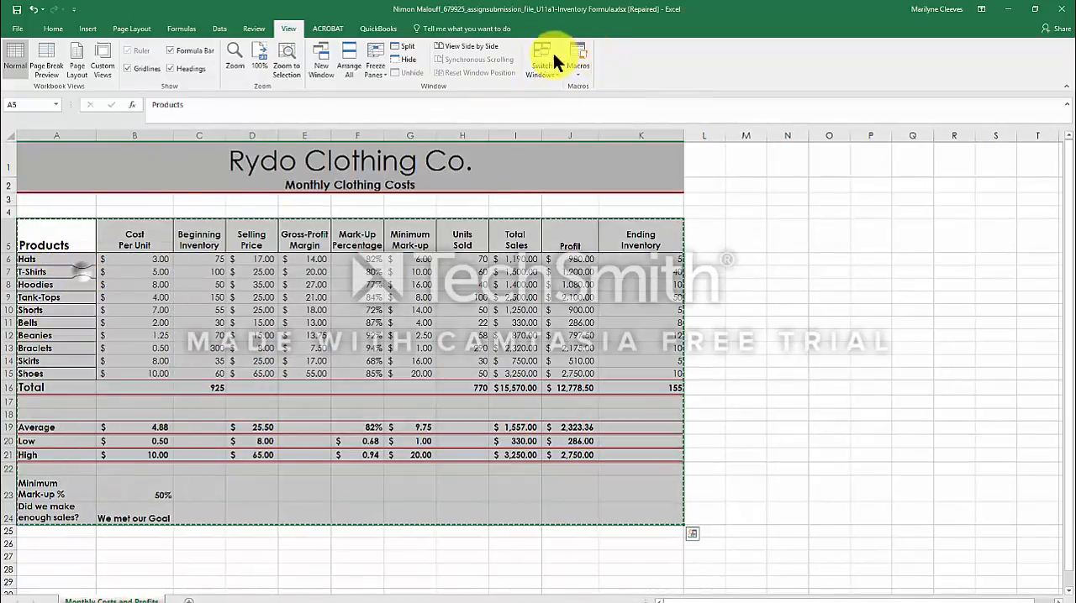
{"action": "left_click", "coordinate": [541, 71]}
{"action": "left_click", "coordinate": [555, 102]}
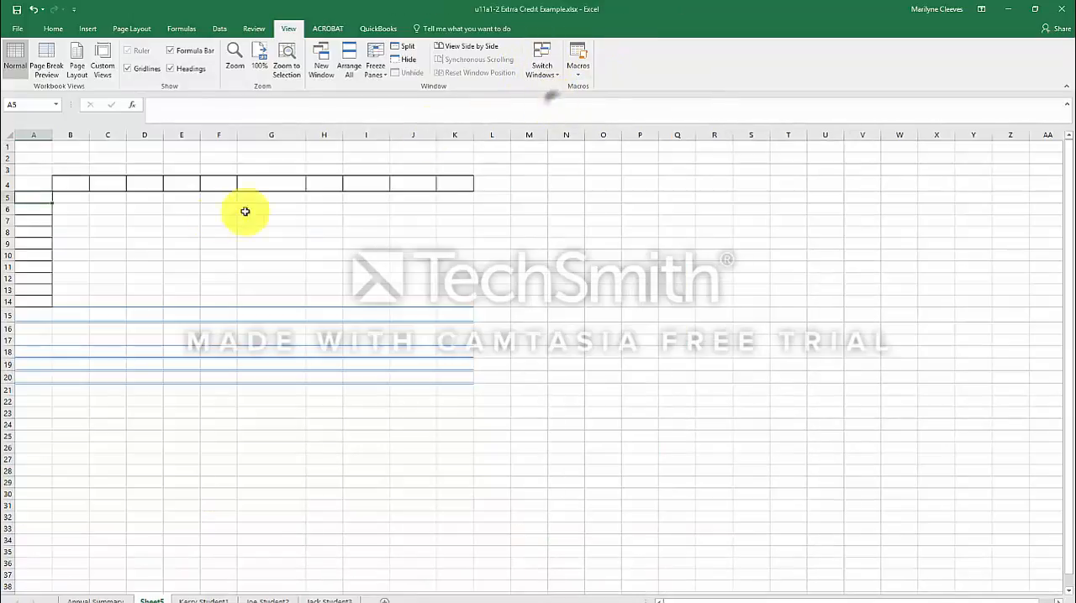
{"action": "right_click", "coordinate": [26, 200]}
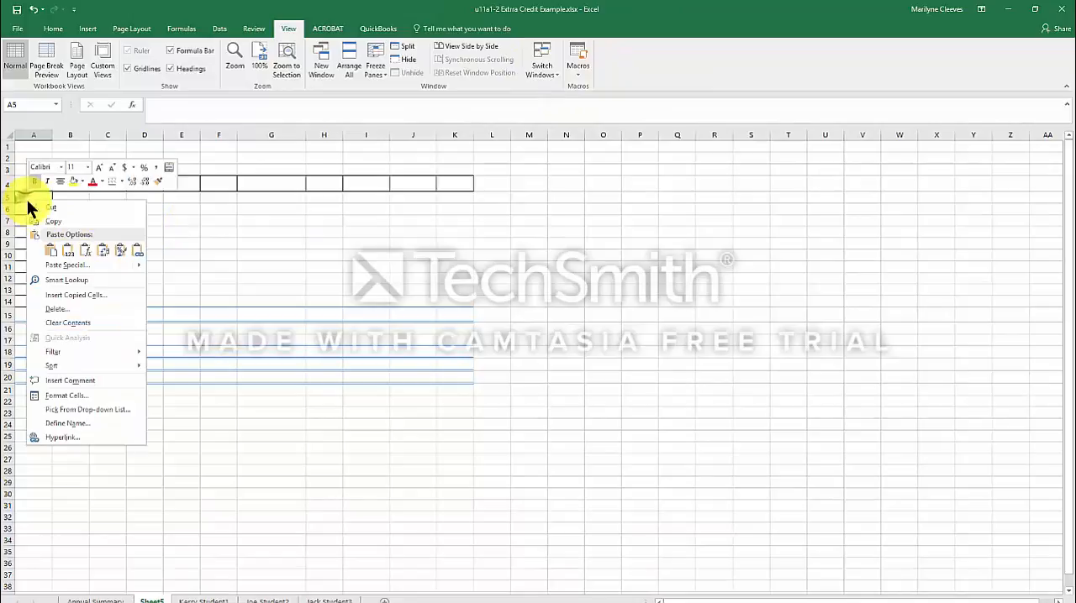
{"action": "left_click", "coordinate": [47, 243]}
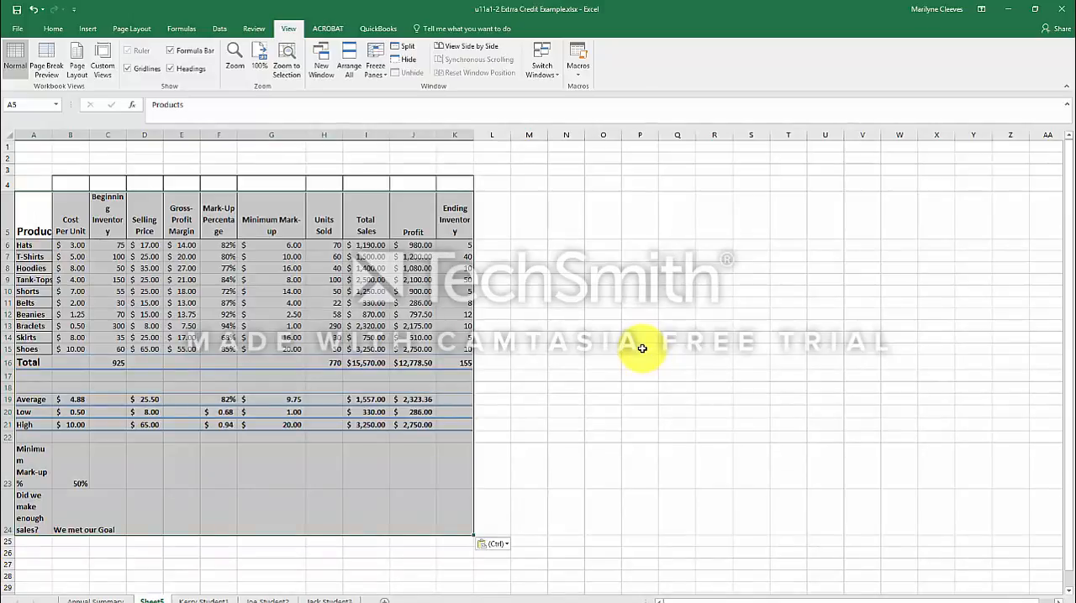
Permanently delete Sheet5, which holds the pasted products table, and return to the Annual Summary sheet.
{"action": "left_click", "coordinate": [150, 599]}
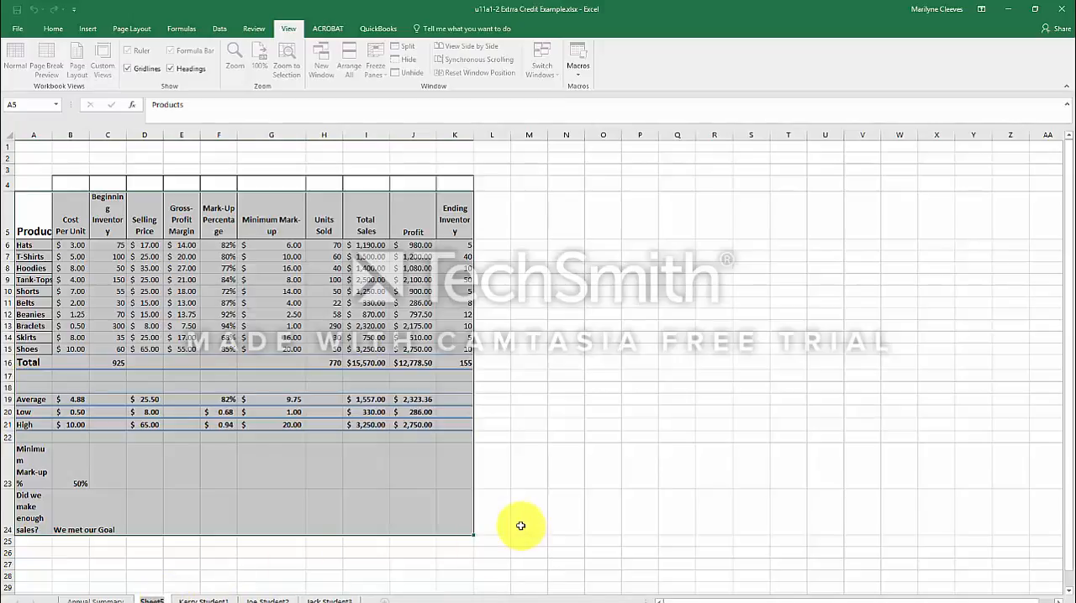
{"action": "left_click", "coordinate": [250, 562]}
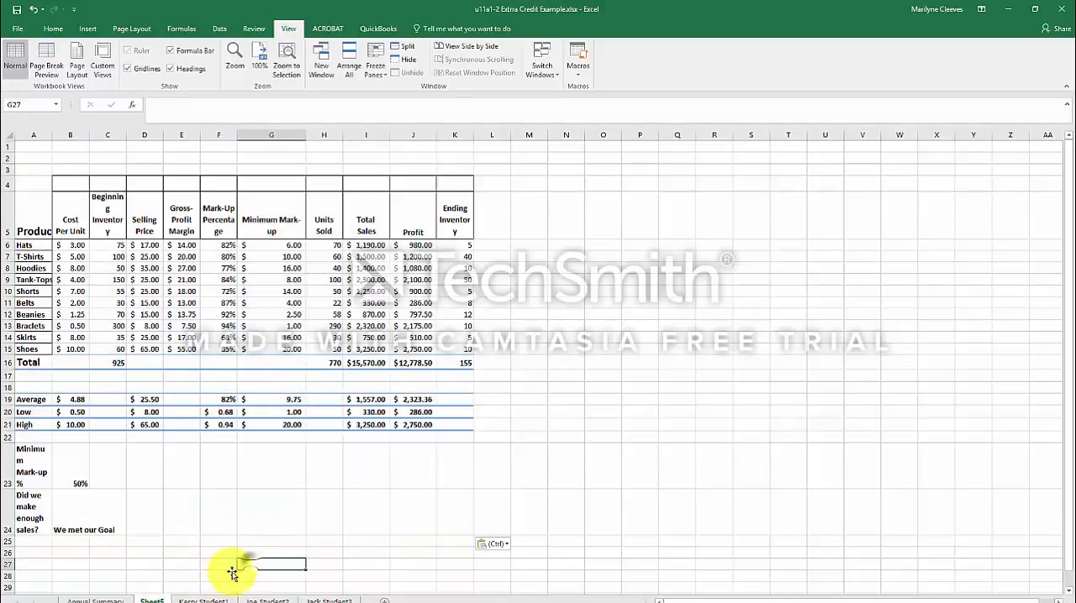
{"action": "right_click", "coordinate": [153, 599]}
{"action": "left_click", "coordinate": [186, 482]}
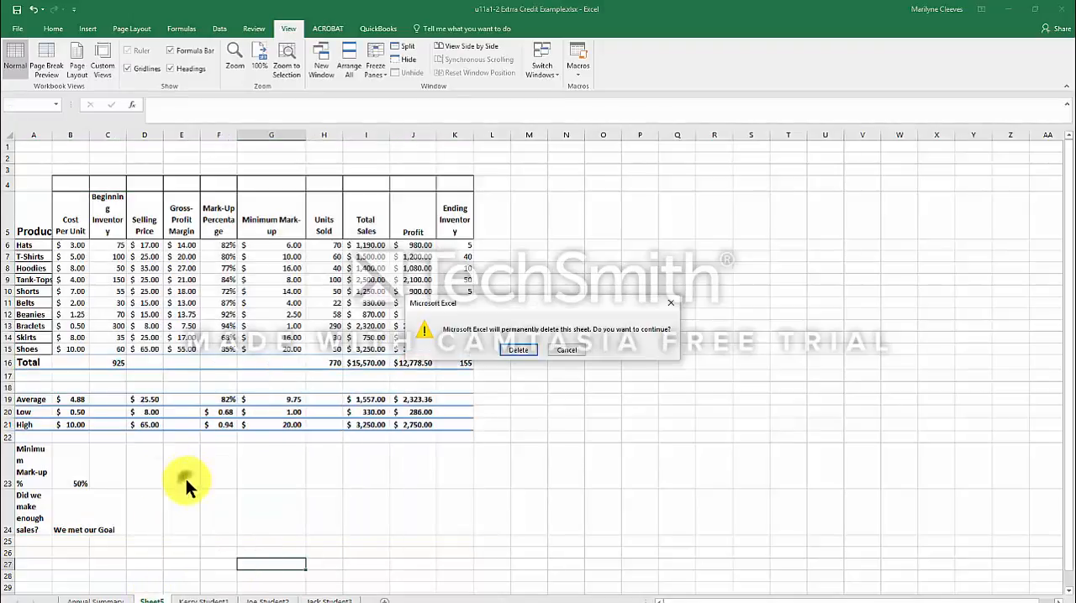
{"action": "left_click", "coordinate": [520, 346]}
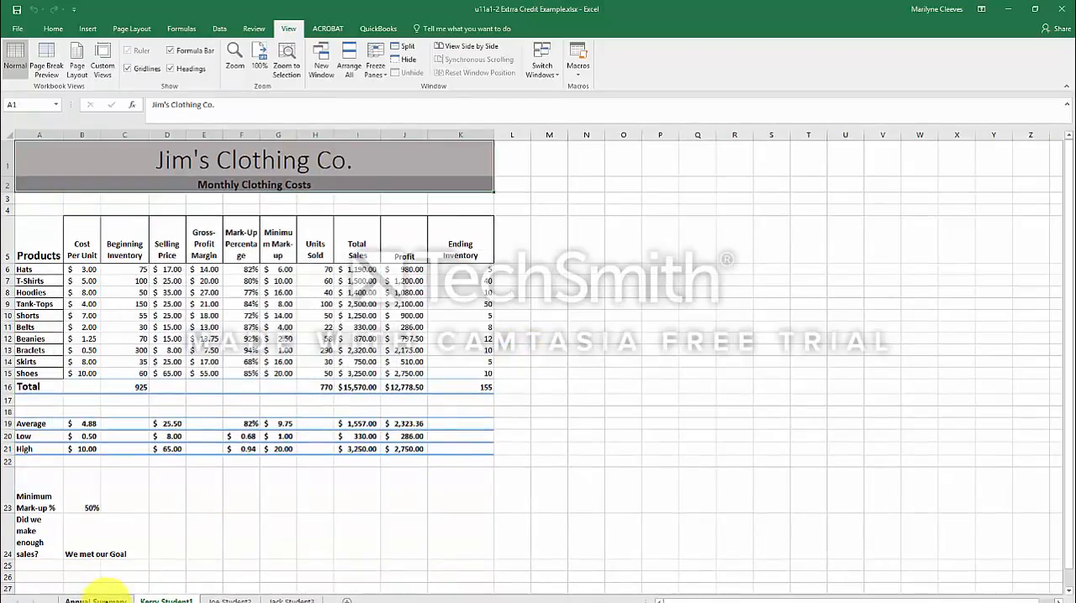
{"action": "left_click", "coordinate": [96, 600]}
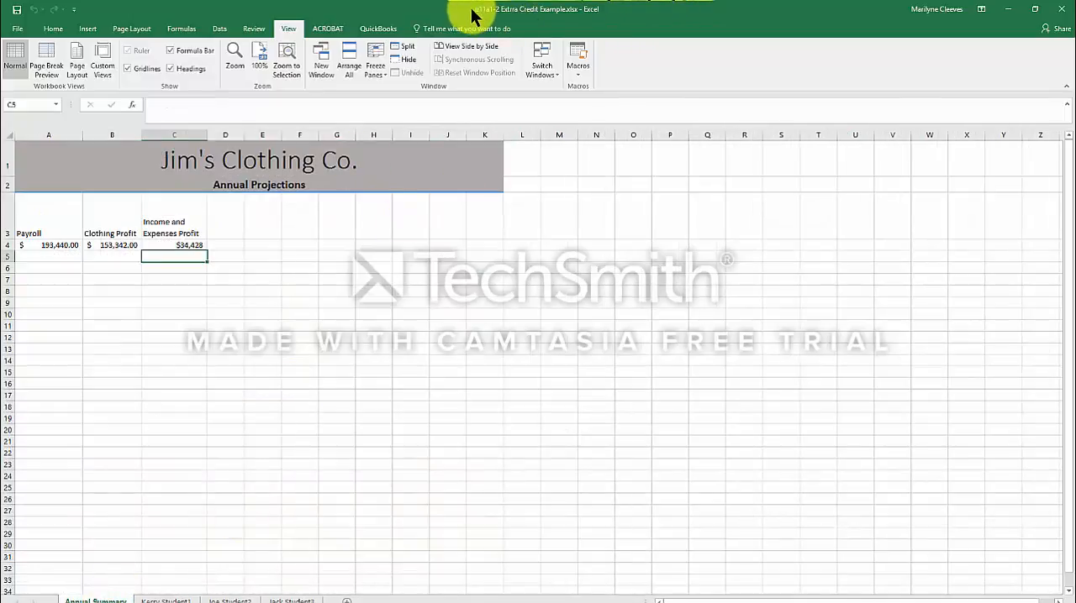
{"action": "left_click", "coordinate": [191, 371]}
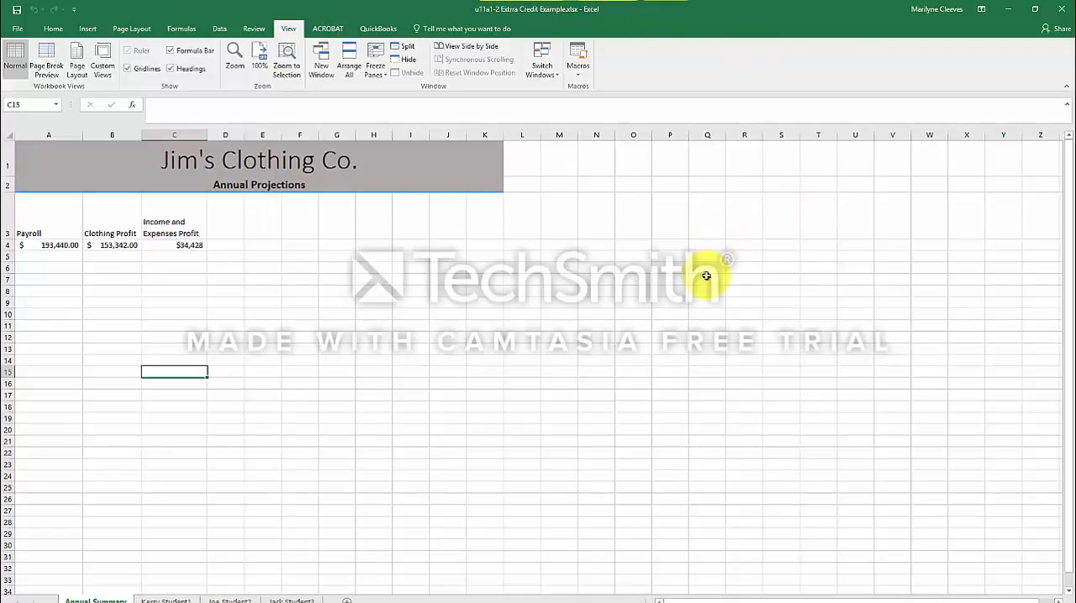
{"action": "left_click", "coordinate": [151, 290]}
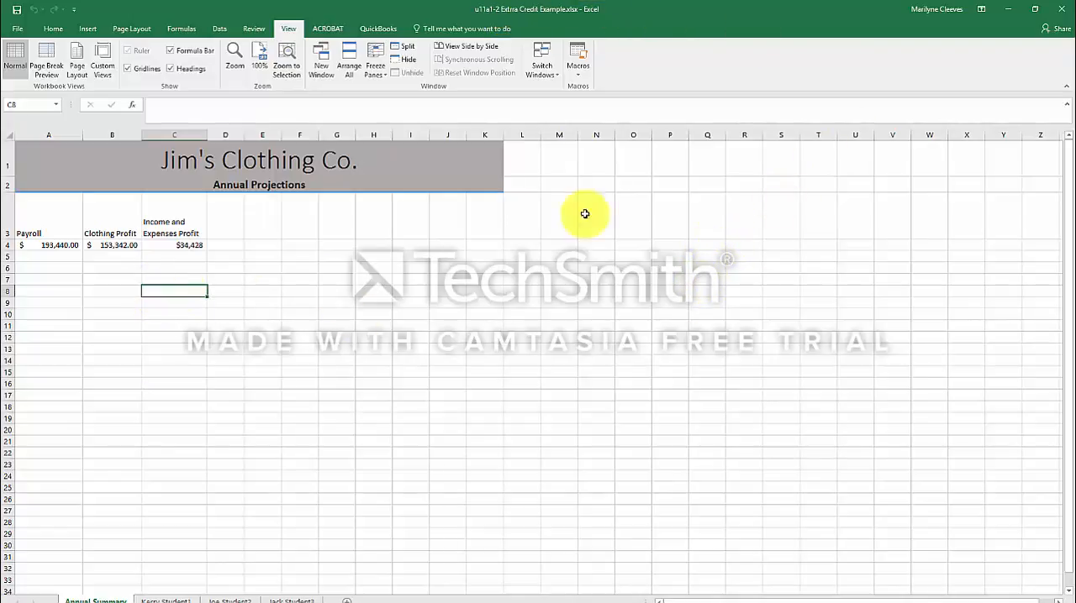